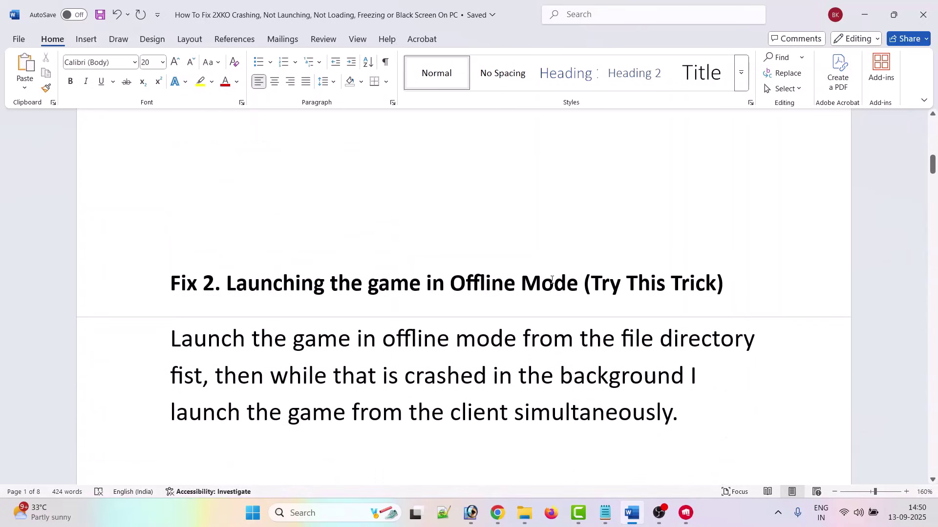
Switch to File Explorer, run OfflineLauncher from the 2XKO Live folder, and start 2XKO from the Riot Client
scroll(552, 281, "down", 1)
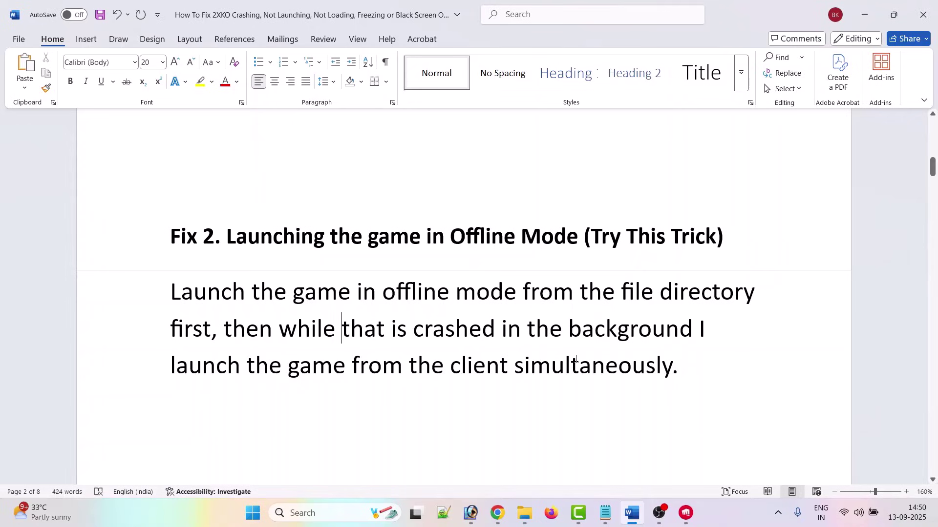
left_click(524, 513)
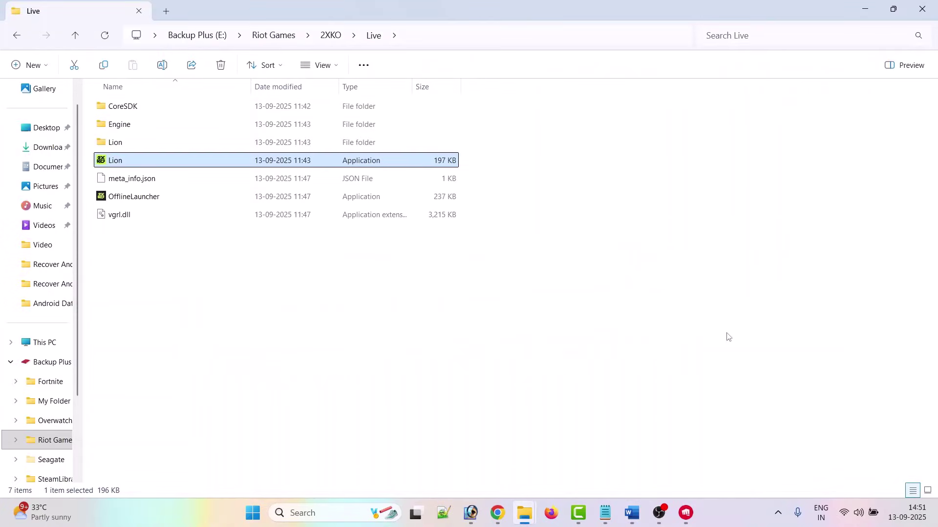
left_click(229, 280)
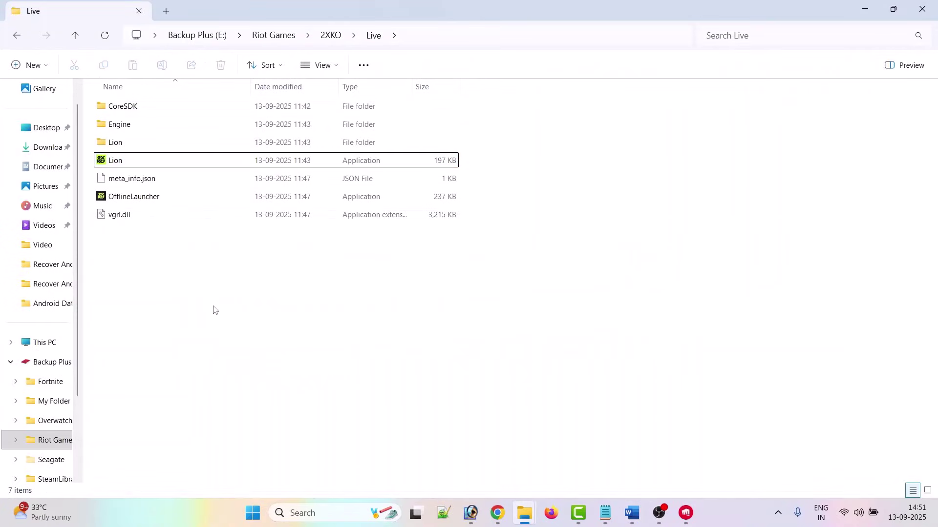
left_click(133, 199)
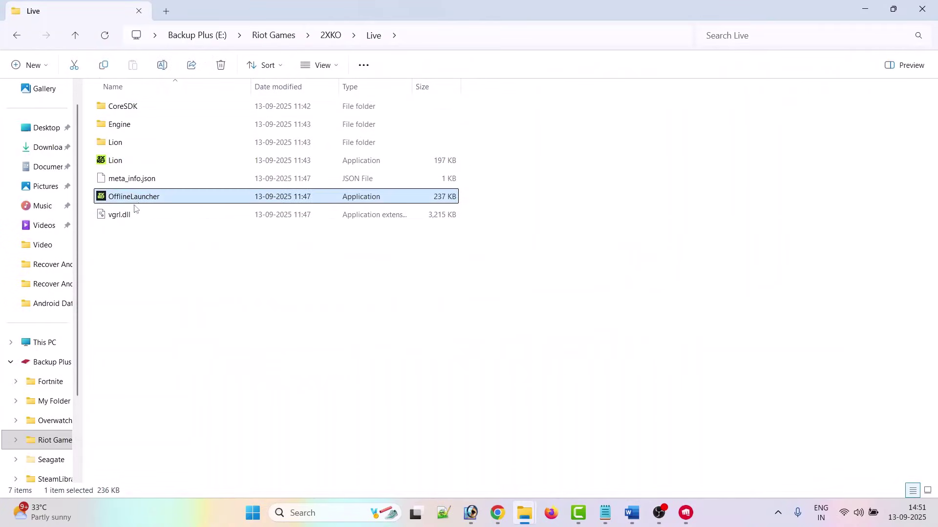
double_click(165, 202)
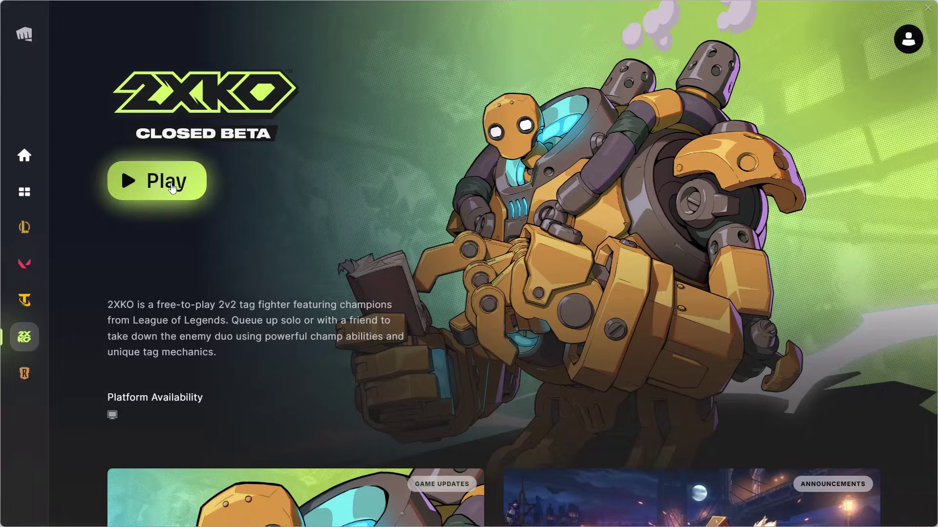
left_click(172, 188)
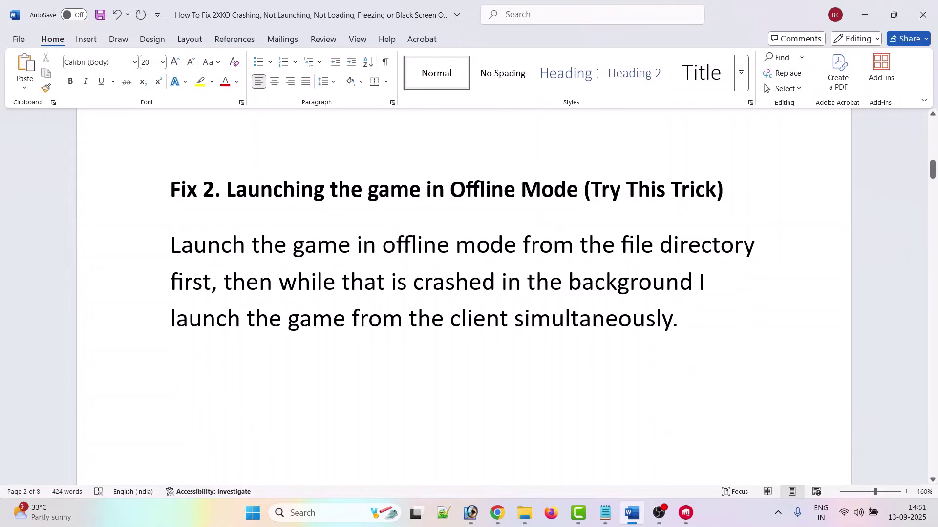
Open the Windows Services console and locate the vgc service in the list
scroll(380, 305, "down", 5)
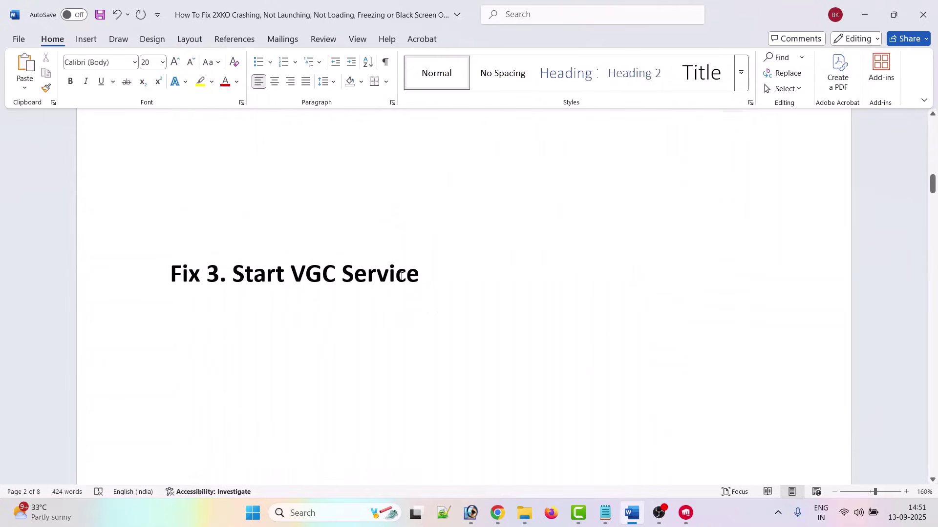
left_click(293, 512)
type("s")
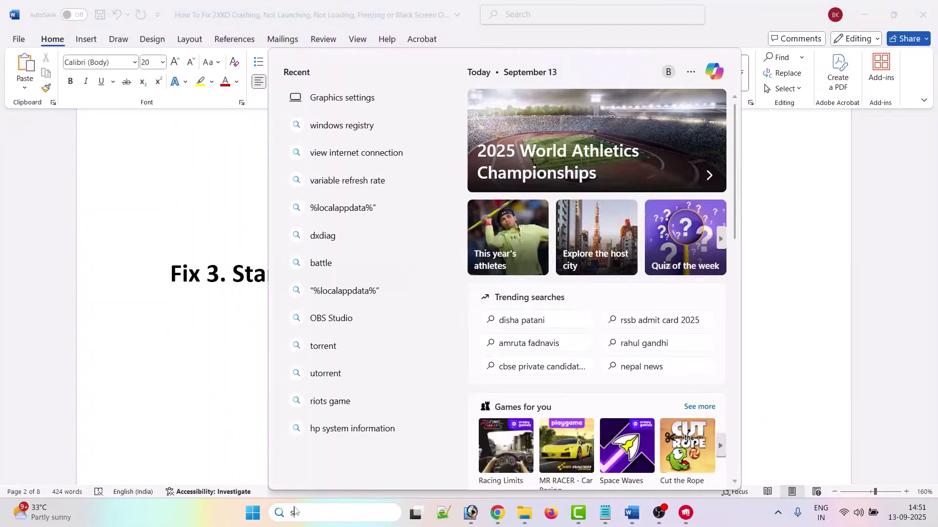
type("ervices")
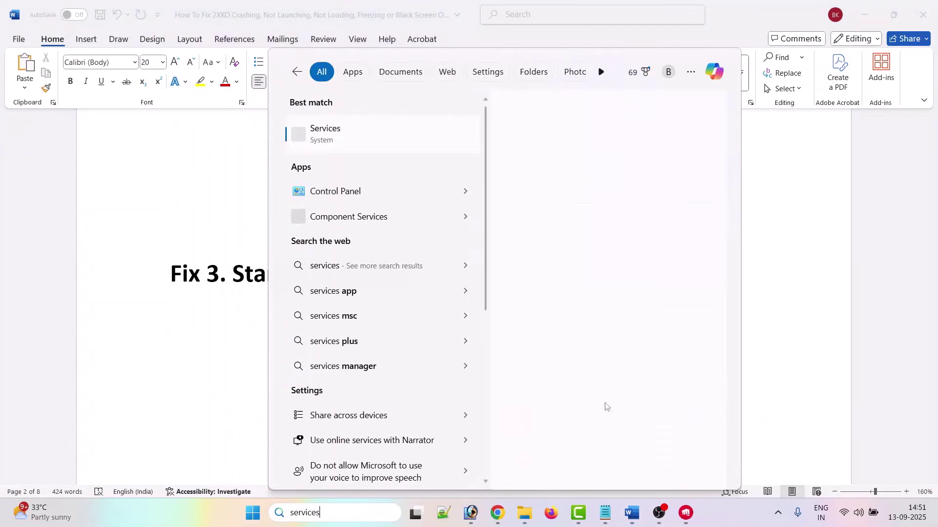
left_click(567, 223)
left_click(402, 272)
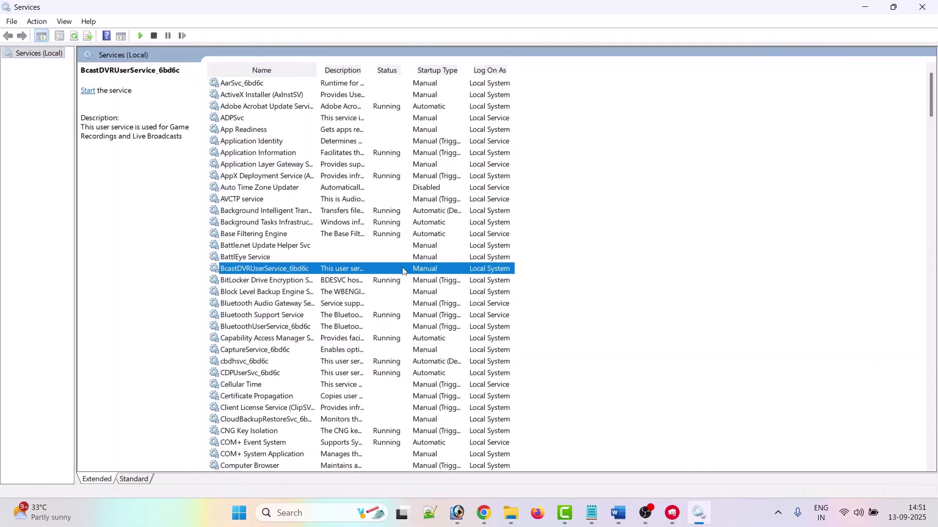
key("v")
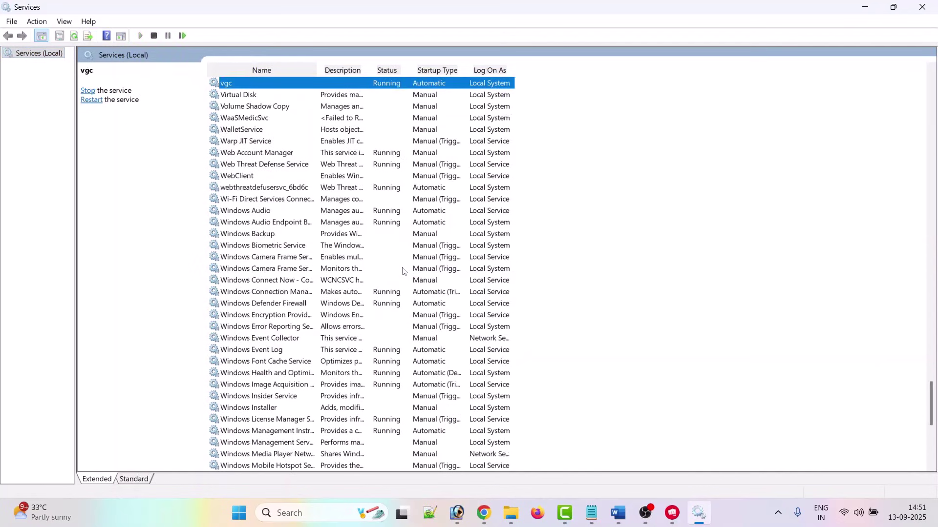
Set the vgc service's startup type to Automatic, start the service, and apply the changes
right_click(247, 258)
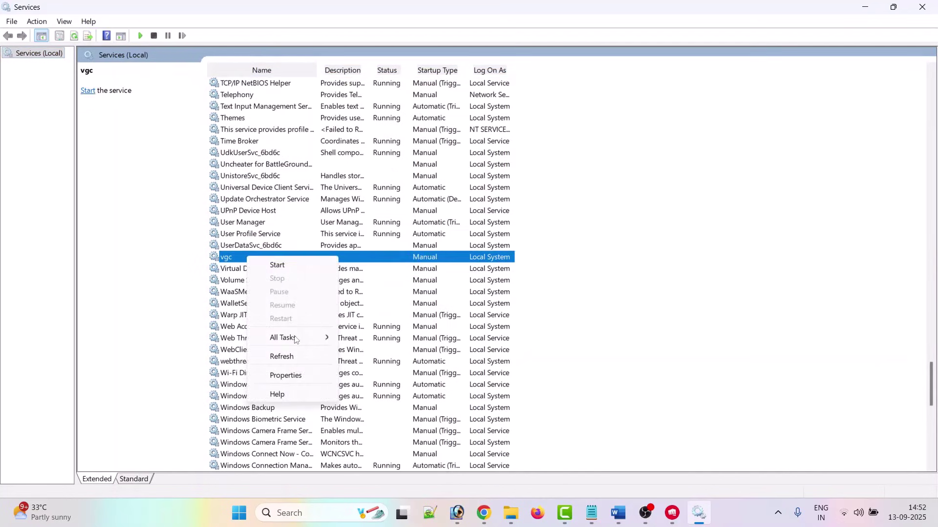
left_click(286, 376)
left_click(477, 241)
left_click(459, 262)
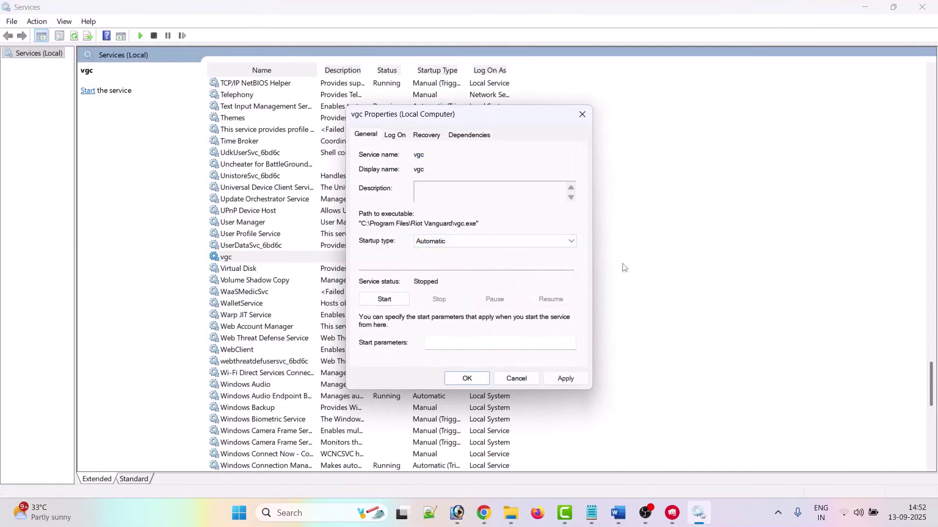
left_click(393, 301)
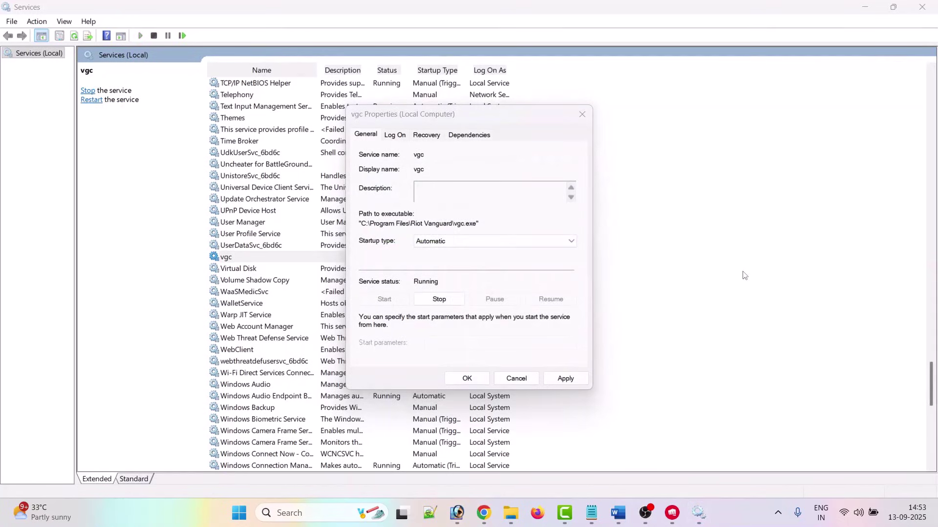
left_click(566, 378)
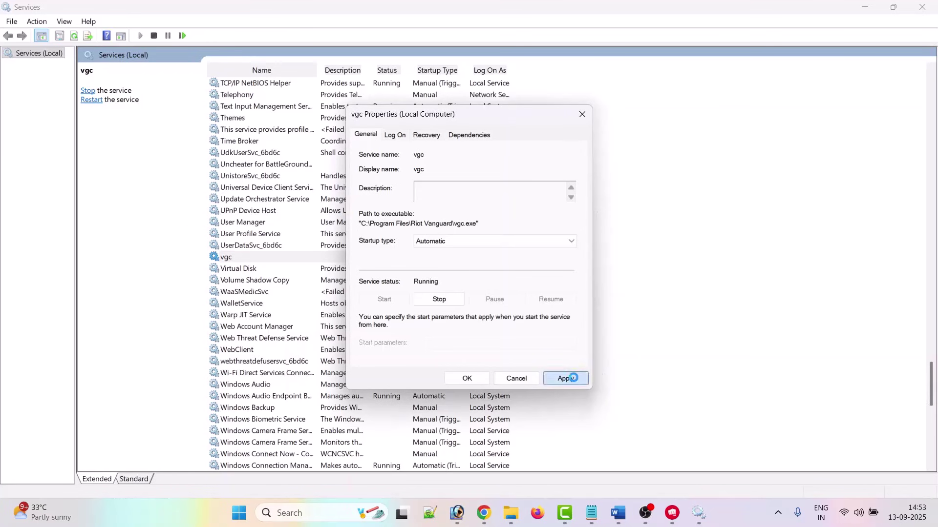
left_click(472, 381)
left_click(673, 513)
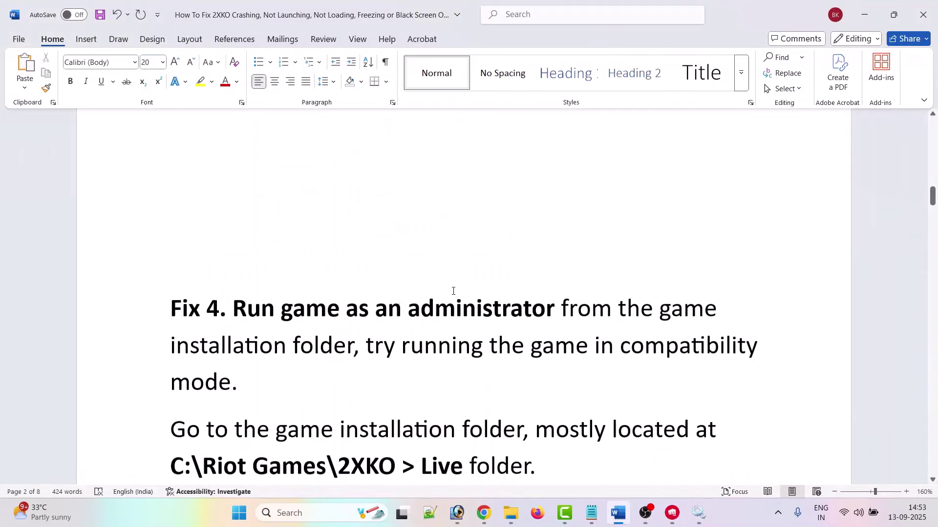
In File Explorer, go to 2XKO\Live\Lion\Binaries\Win64 and select the Lion-Win64-Shipping application
scroll(453, 291, "down", 1)
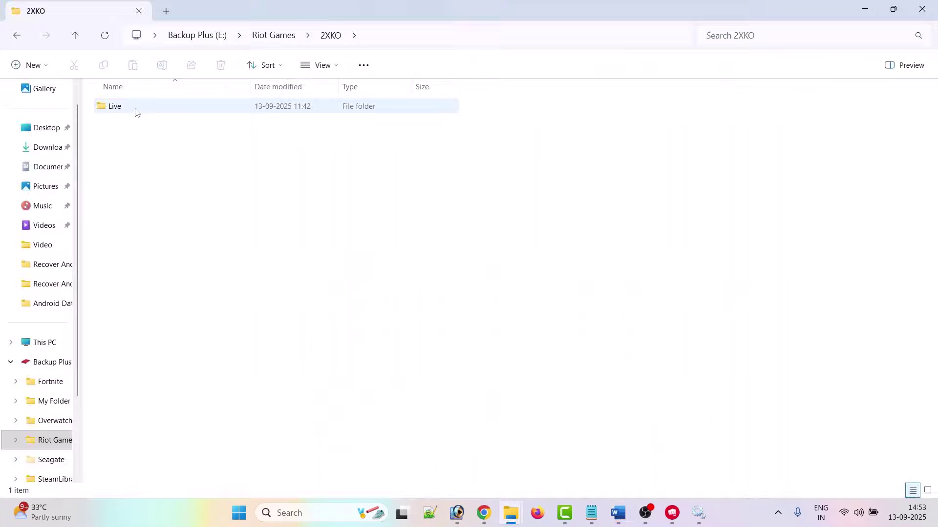
double_click(135, 111)
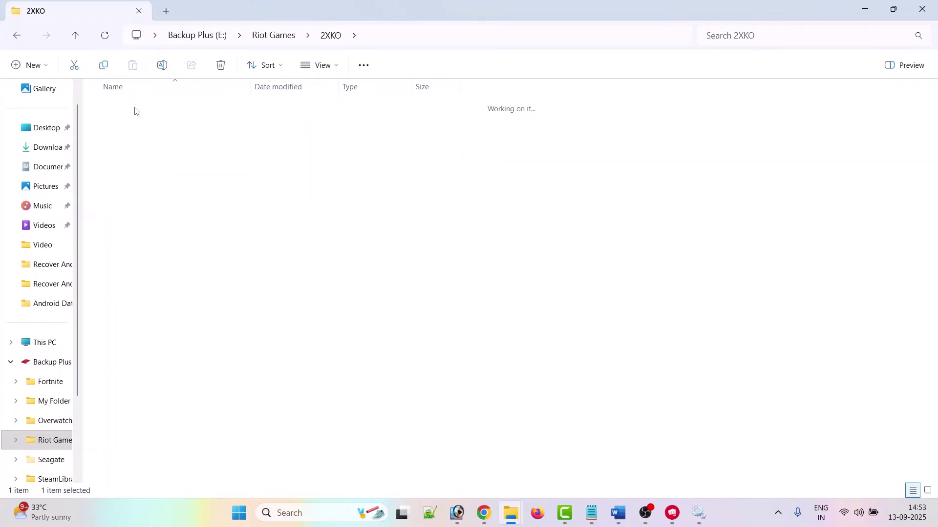
left_click(128, 167)
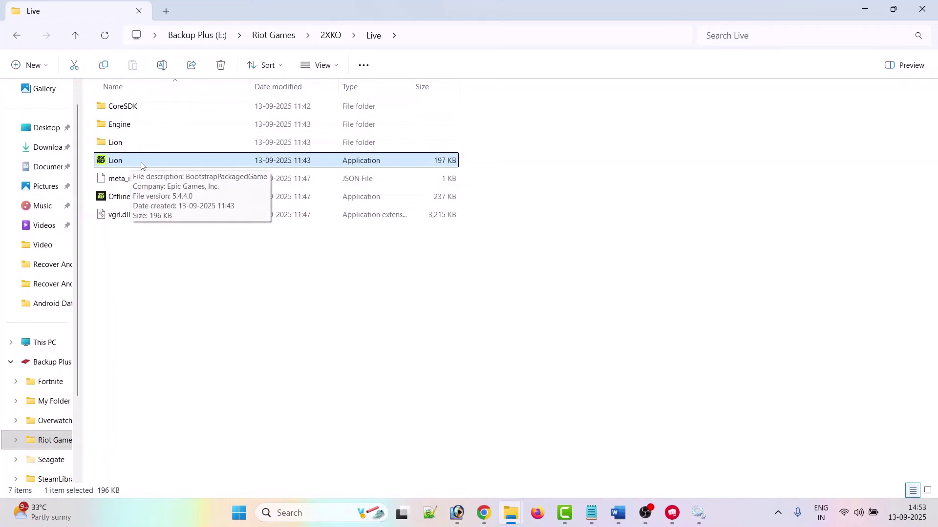
double_click(132, 144)
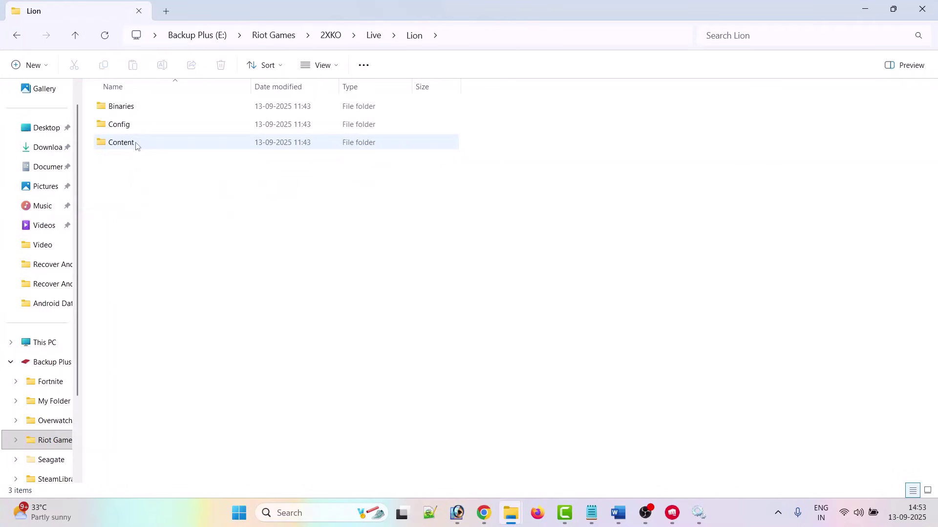
double_click(135, 110)
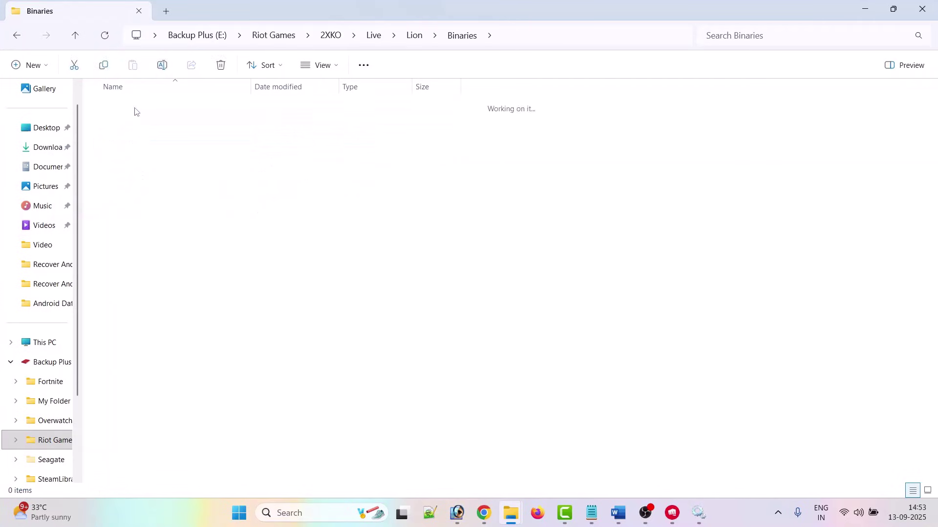
double_click(135, 110)
scroll(184, 297, "down", 1)
left_click(184, 296)
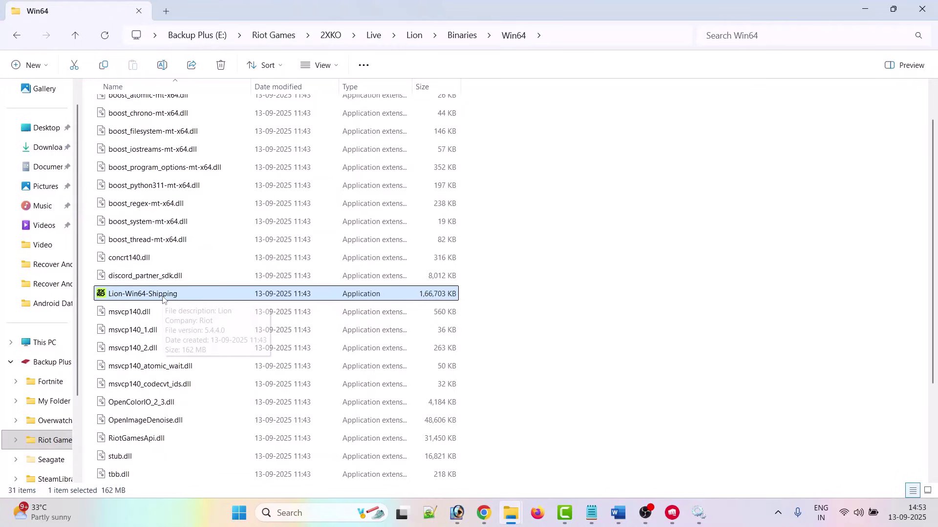
Set Lion-Win64-Shipping to run as an administrator in its compatibility properties and apply the change
right_click(190, 296)
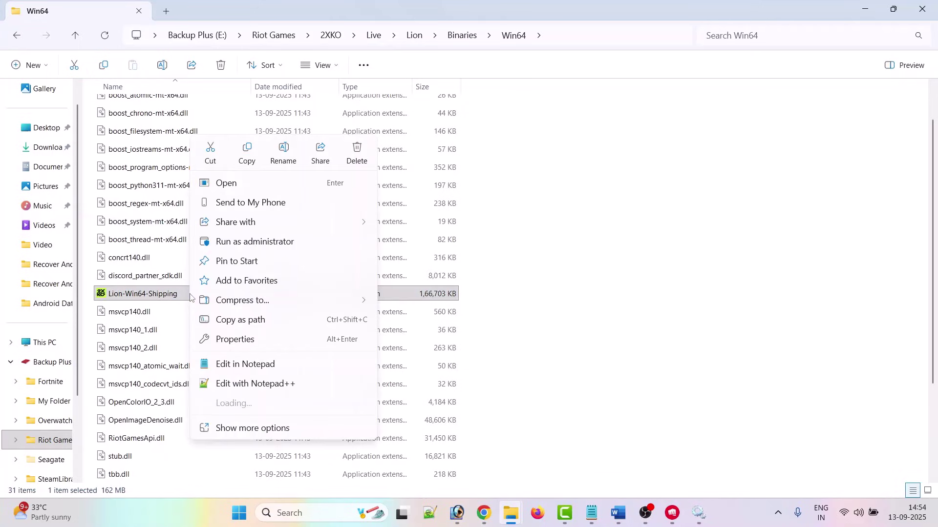
left_click(234, 339)
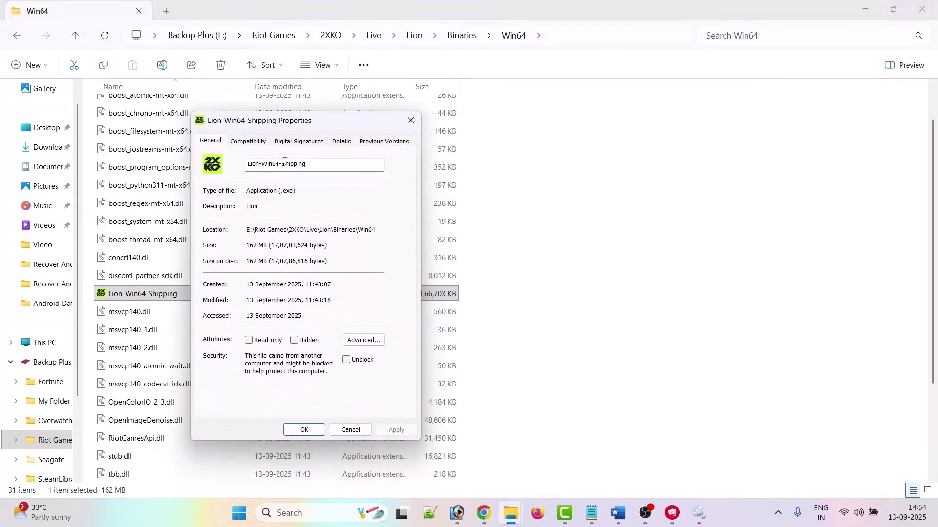
left_click(247, 144)
left_click(213, 333)
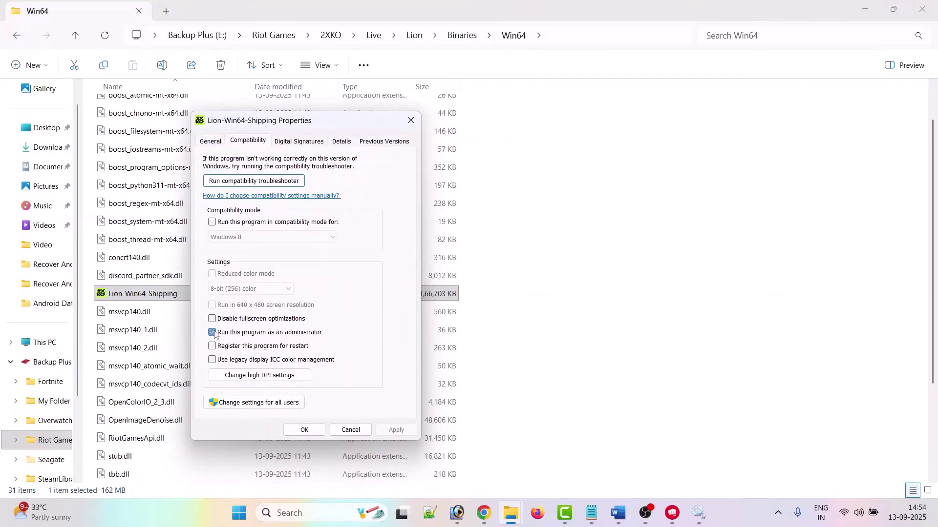
left_click(396, 430)
left_click(142, 297)
Apply compatibility mode for Windows 8 to Lion-Win64-Shipping, and switch the mode to Windows 7
left_click(213, 222)
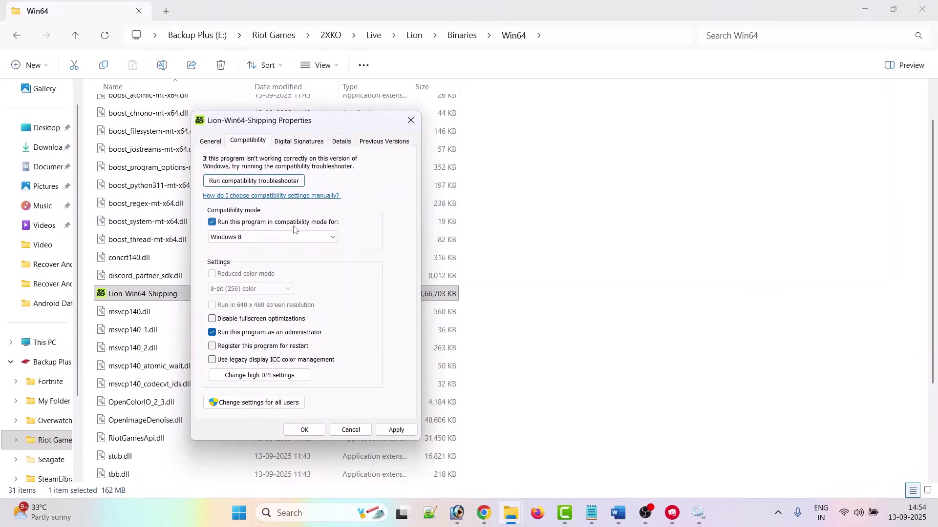
left_click(307, 237)
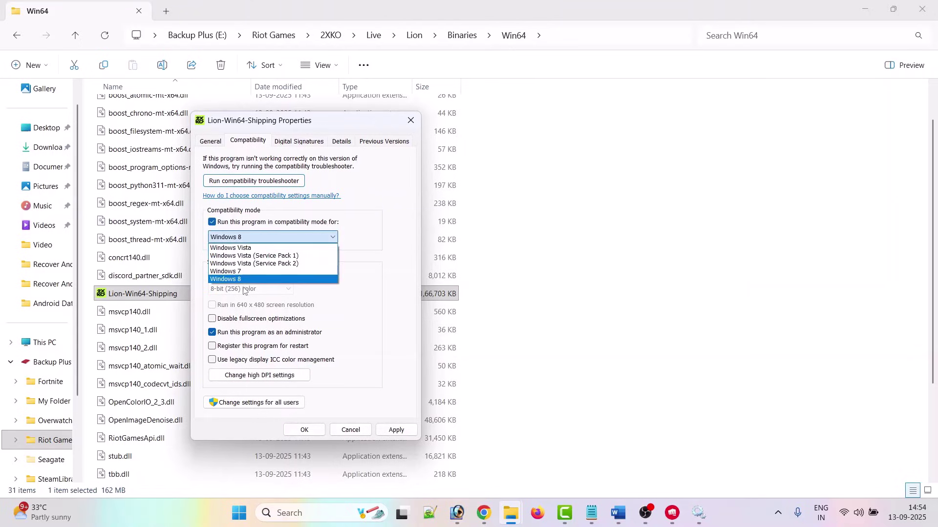
left_click(244, 279)
left_click(396, 430)
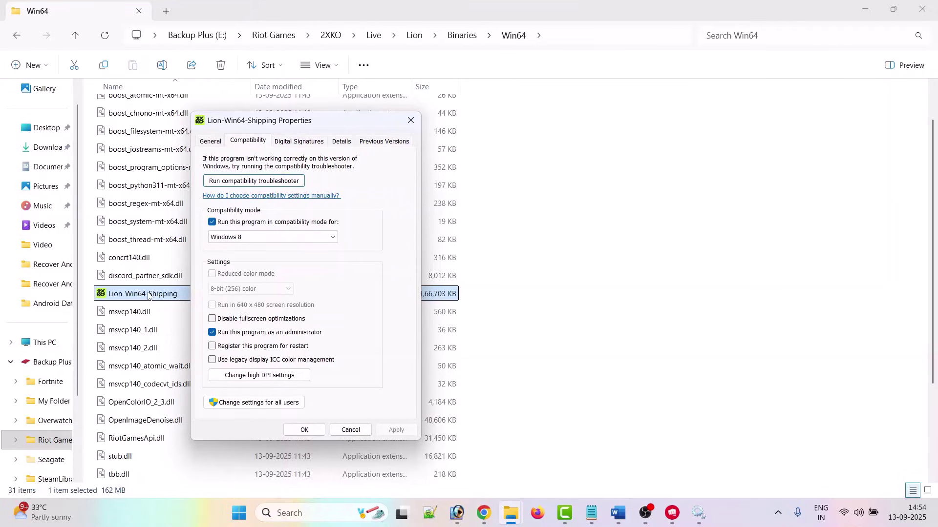
left_click(261, 236)
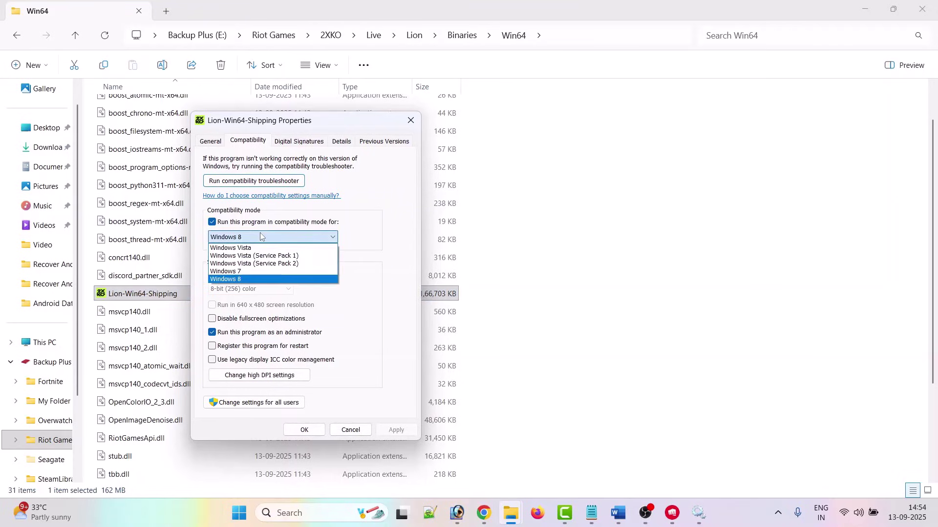
left_click(230, 272)
left_click(390, 434)
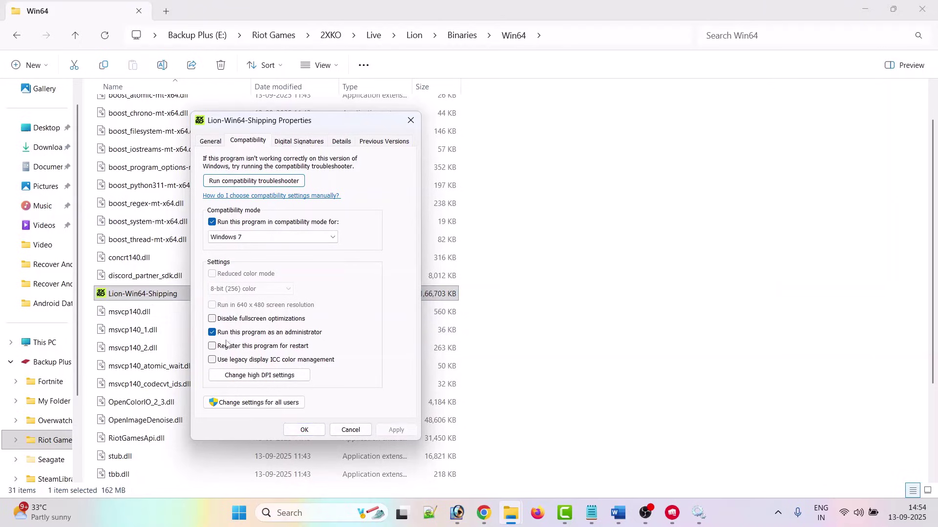
Disable fullscreen optimizations for Lion-Win64-Shipping, apply the change, and select the game's executable
left_click(246, 322)
left_click(395, 430)
left_click(119, 294)
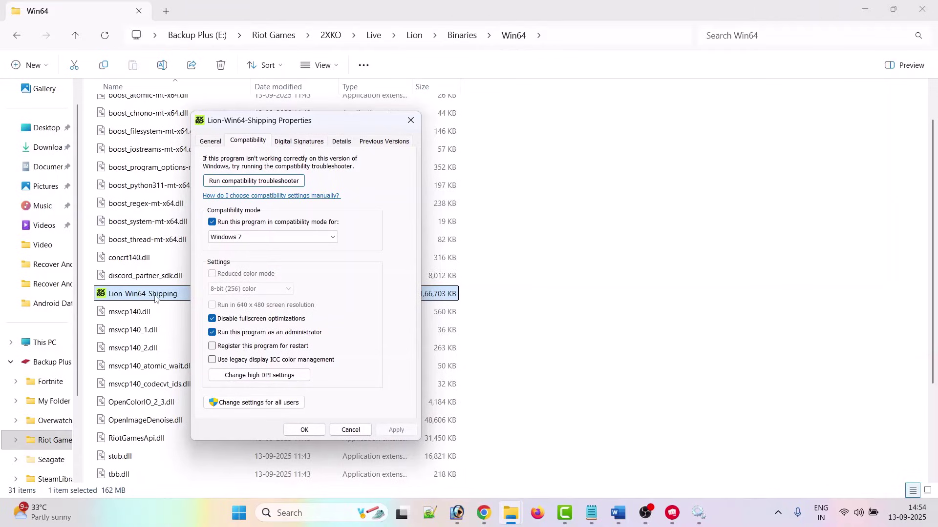
Clear the compatibility mode, fullscreen optimization and administrator options for Lion-Win64-Shipping, apply, and close its properties
left_click(212, 222)
left_click(212, 319)
left_click(212, 333)
left_click(396, 430)
left_click(298, 430)
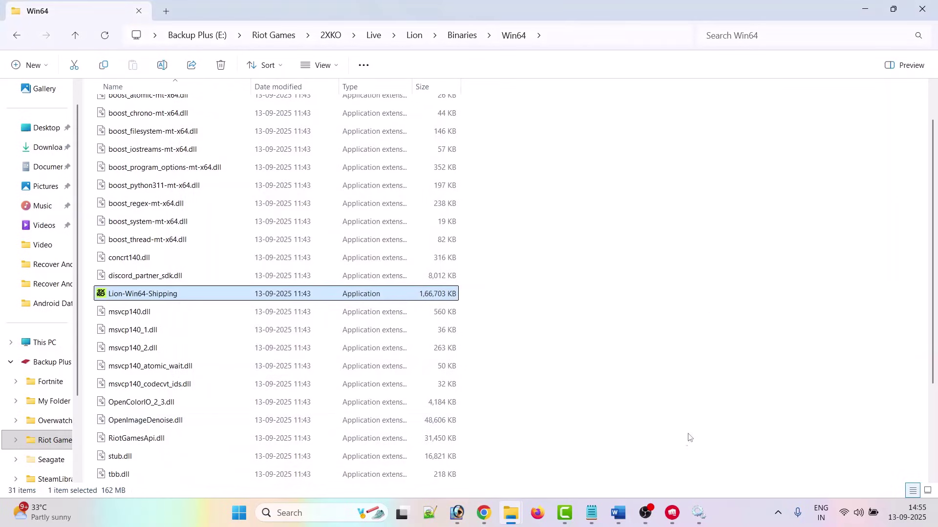
Switch back to the Word document and read the Fix 5 instructions on closing conflicting or unnecessary programs
left_click(618, 513)
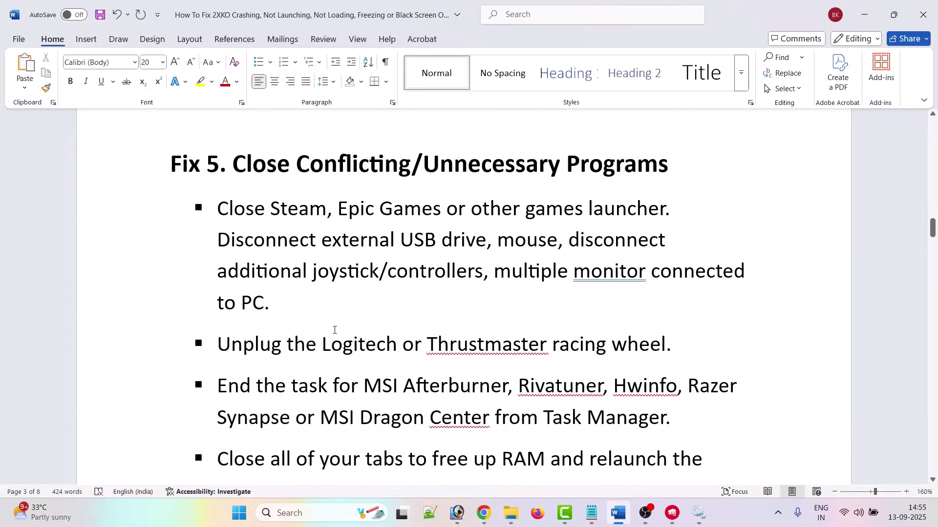
scroll(335, 330, "down", 1)
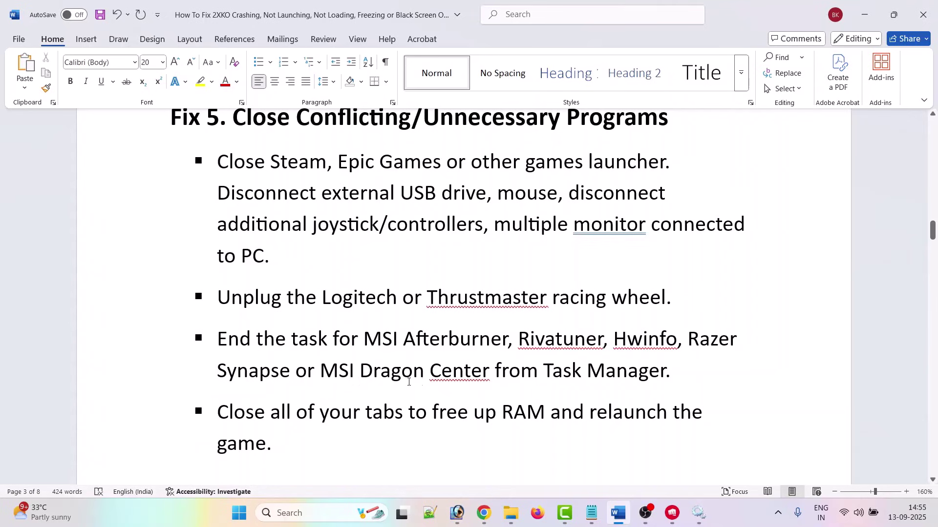
scroll(640, 373, "down", 2)
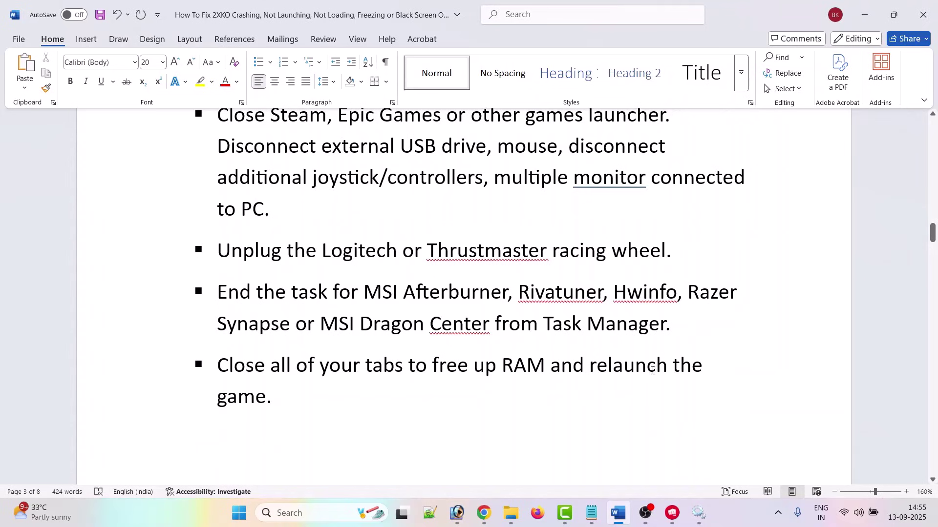
Read the Fix 6 instructions on disabling overlays and continue to Fix 7 on controlled folder access and firewall
scroll(341, 295, "down", 10)
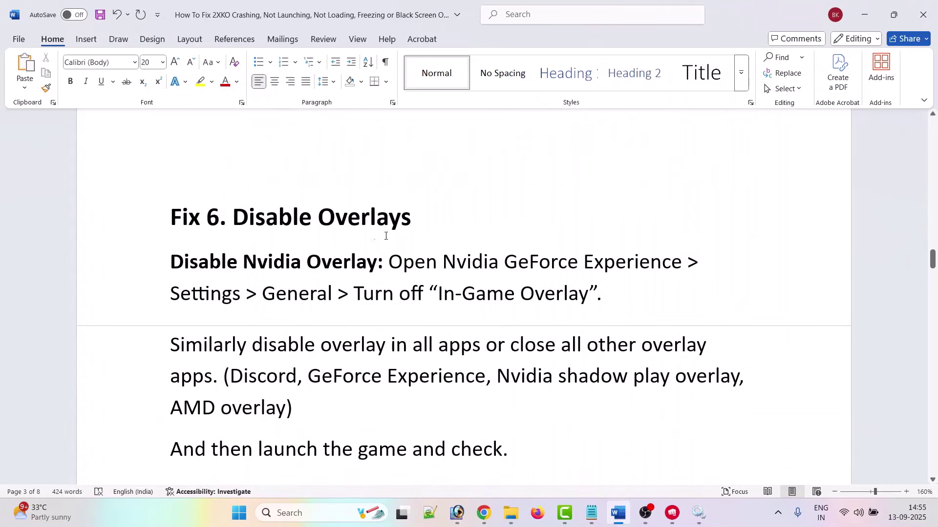
scroll(389, 236, "down", 2)
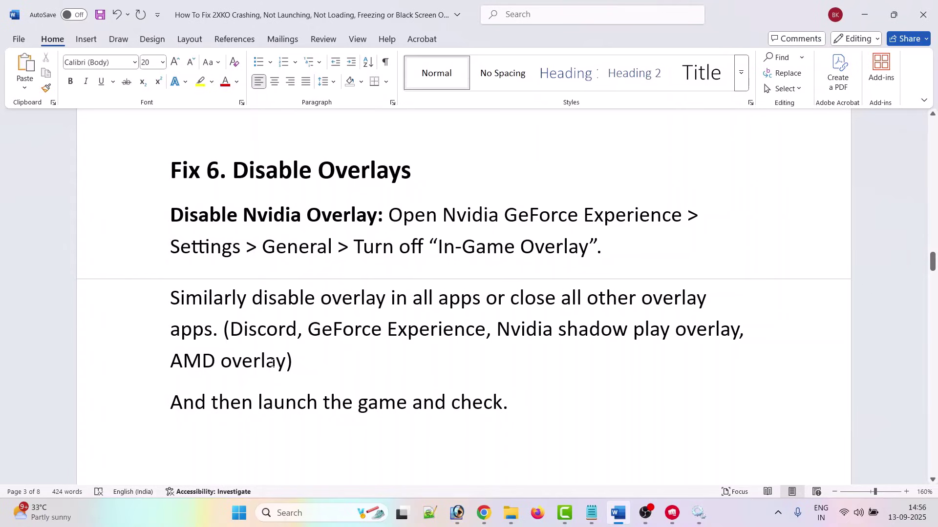
scroll(272, 361, "down", 1)
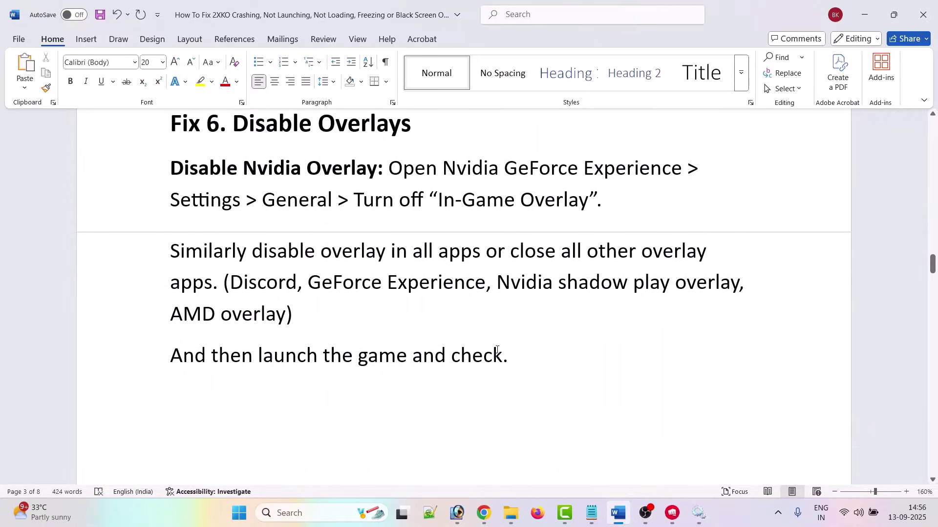
scroll(497, 349, "down", 7)
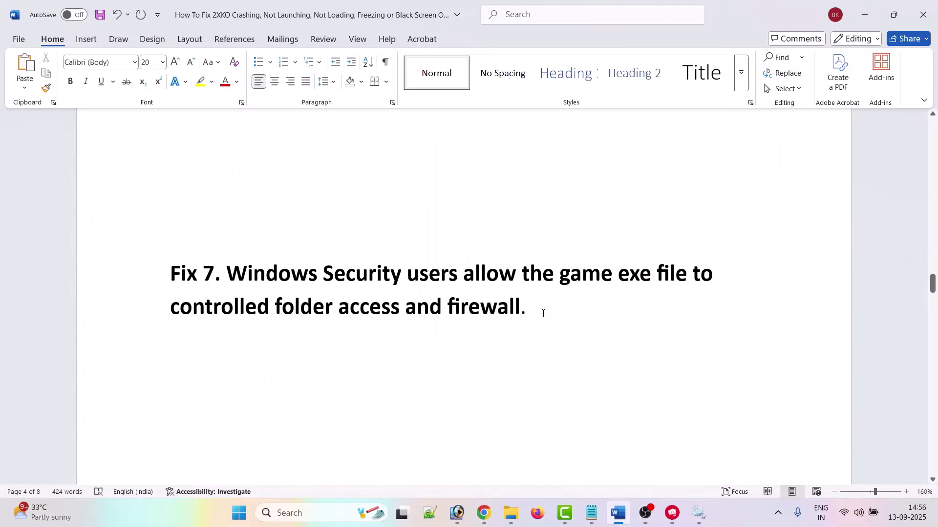
Open Windows Security and bring up the list of apps allowed through Controlled folder access under Ransomware protection
left_click(302, 514)
type("windows se")
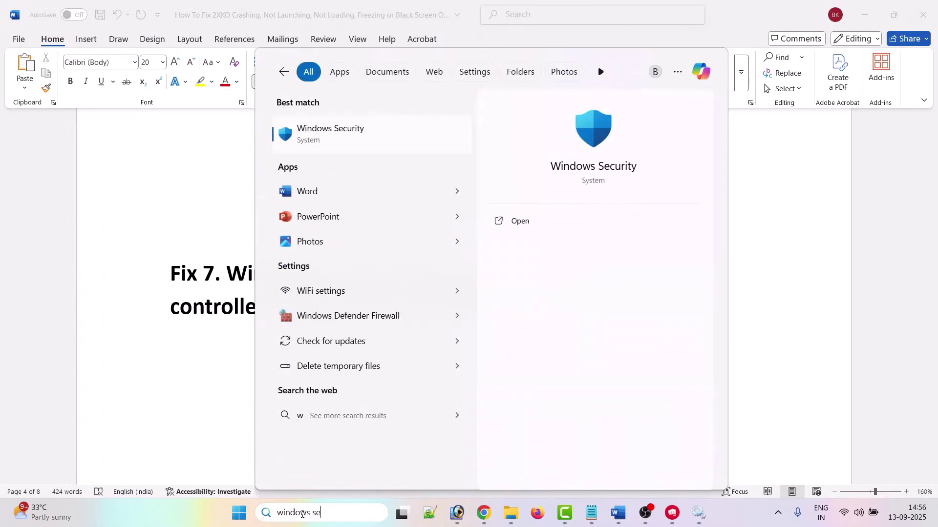
type("curity")
left_click(564, 220)
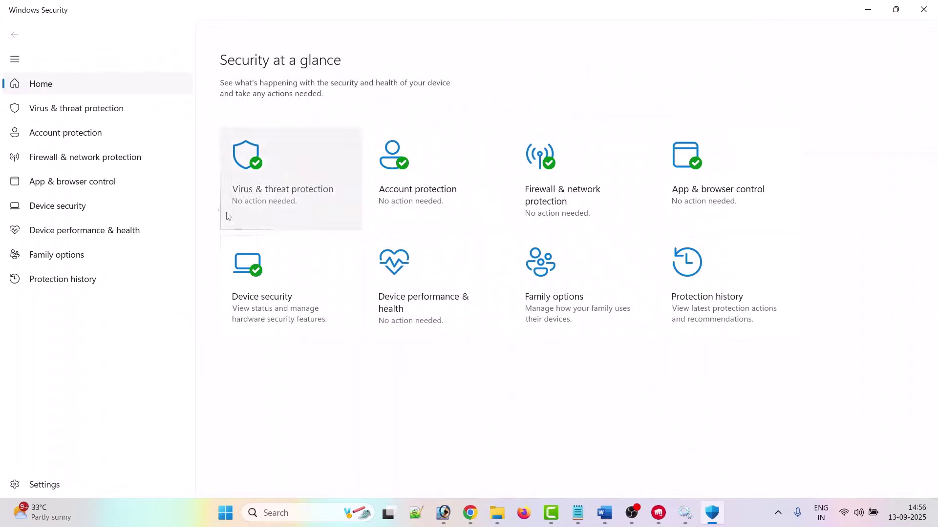
left_click(287, 194)
scroll(287, 209, "down", 5)
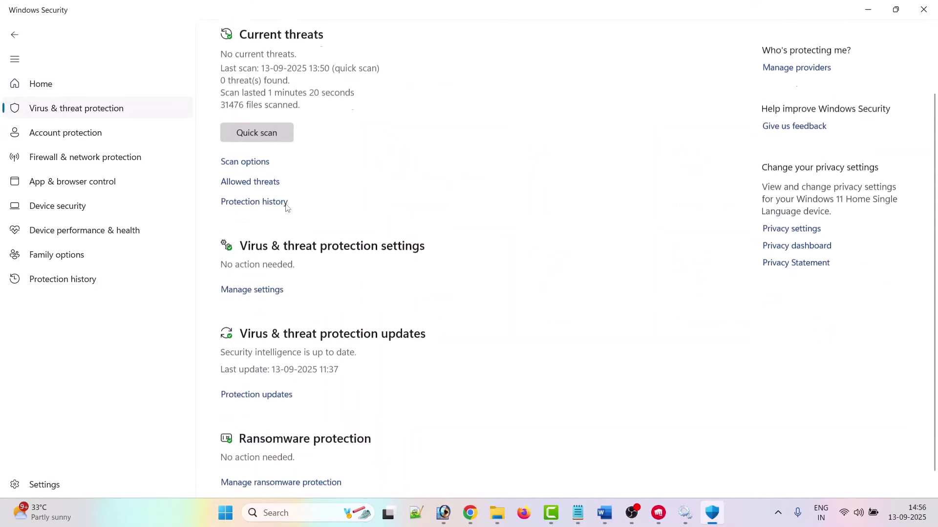
left_click(301, 468)
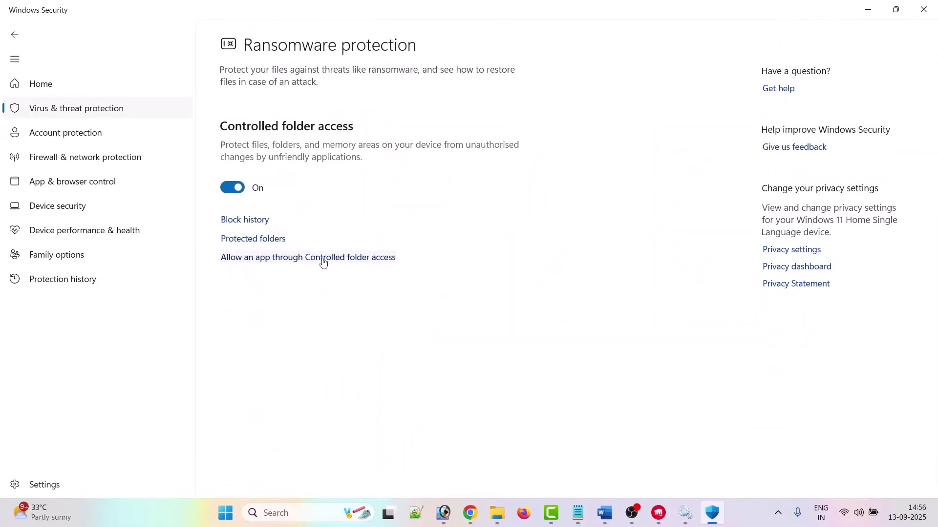
left_click(359, 262)
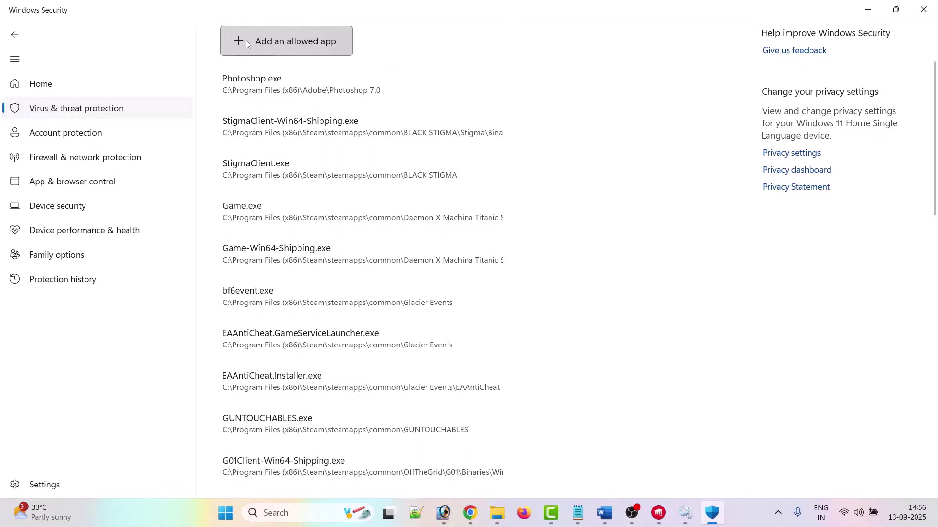
Allow the Lion application from E:\Riot Games\2XKO\Live through Controlled folder access
left_click(245, 40)
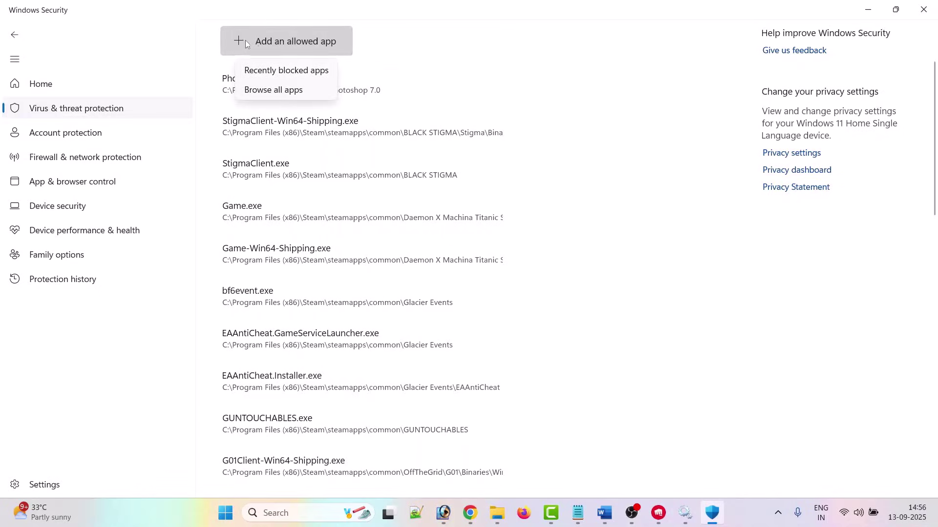
left_click(281, 89)
scroll(72, 227, "down", 5)
left_click(60, 177)
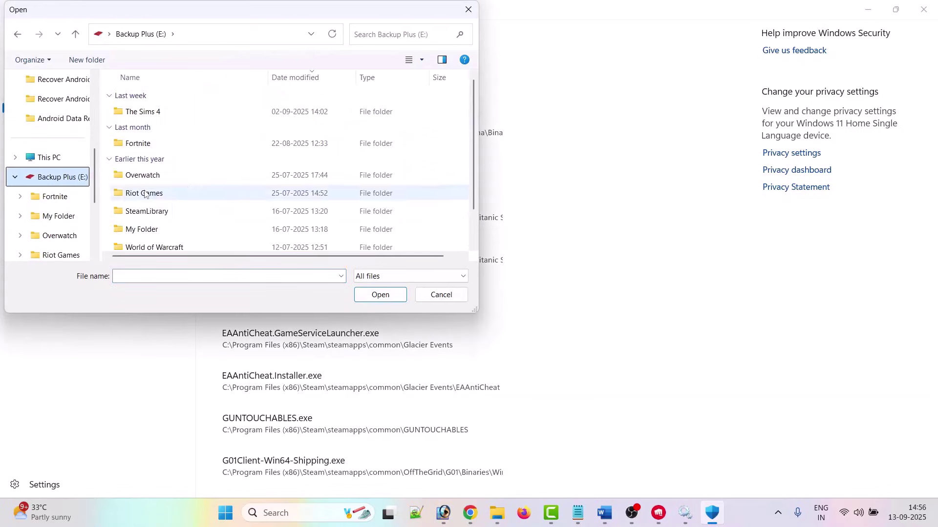
double_click(161, 193)
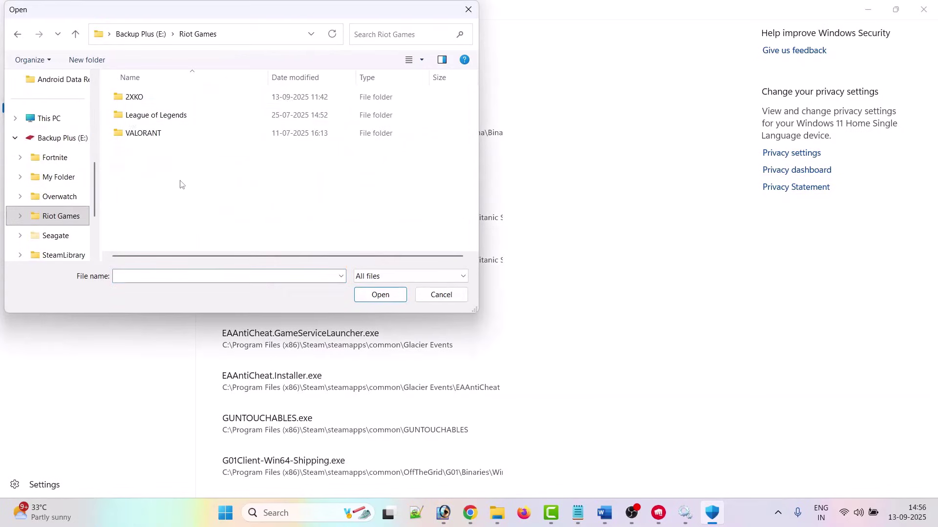
double_click(157, 102)
double_click(156, 97)
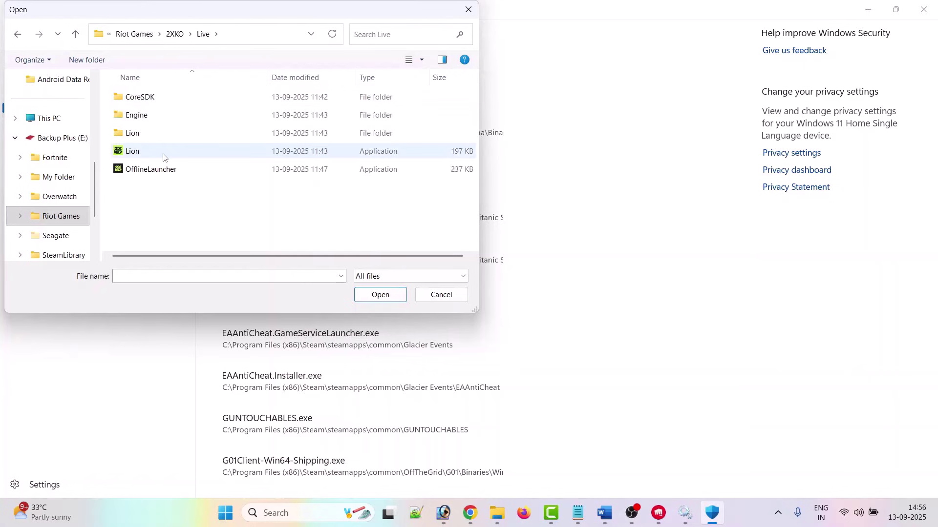
left_click(160, 157)
left_click(380, 294)
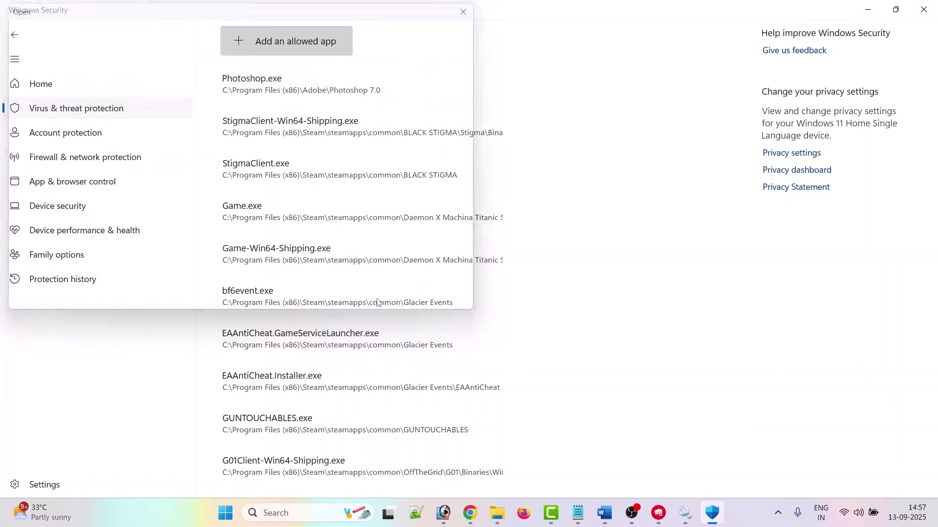
Add OfflineLauncher from the 2XKO Live folder to the apps allowed through Controlled folder access
left_click(280, 47)
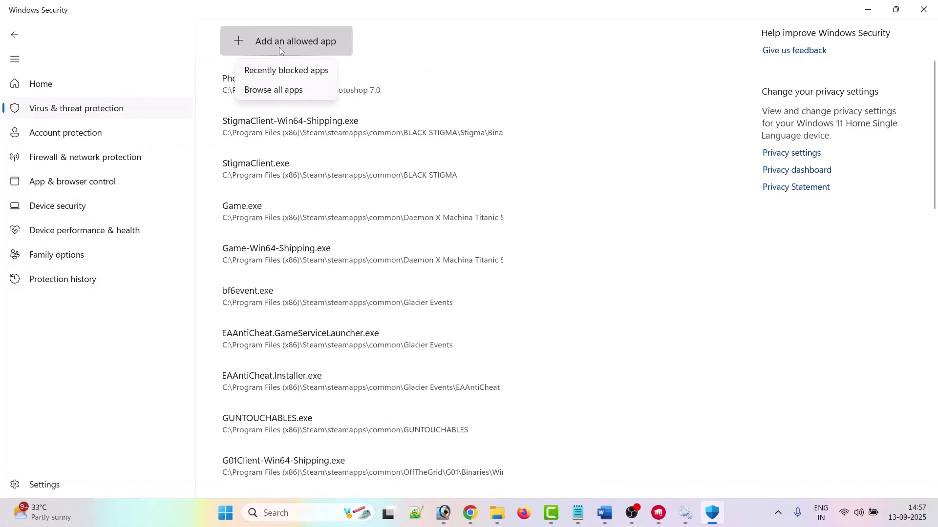
left_click(273, 90)
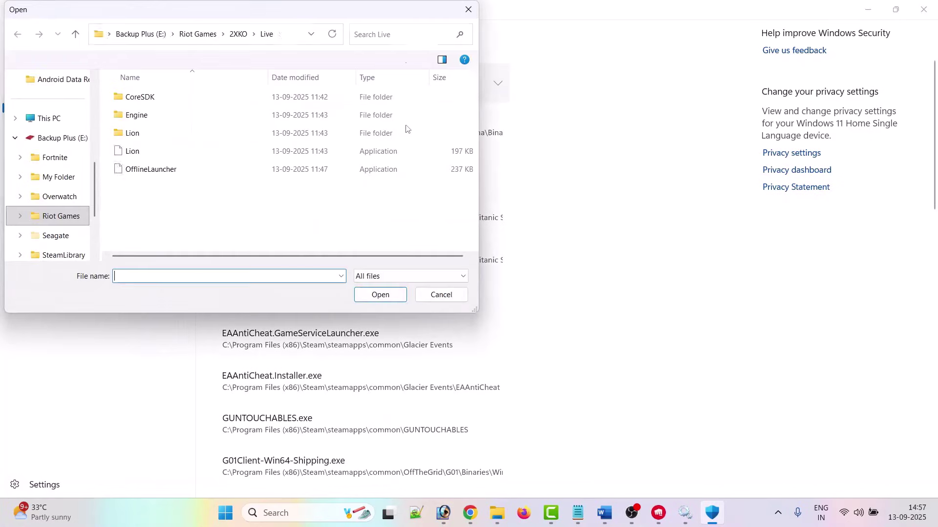
left_click(153, 172)
left_click(355, 299)
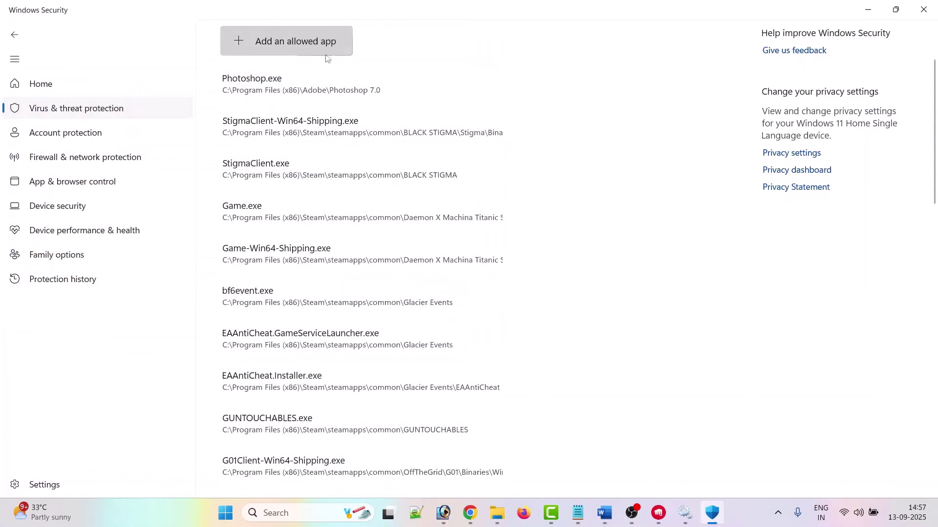
Allow Lion-Win64-Shipping from the Live\Lion\Binaries\Win64 folder through Controlled folder access
left_click(267, 38)
left_click(277, 92)
left_click(147, 137)
double_click(146, 137)
double_click(146, 147)
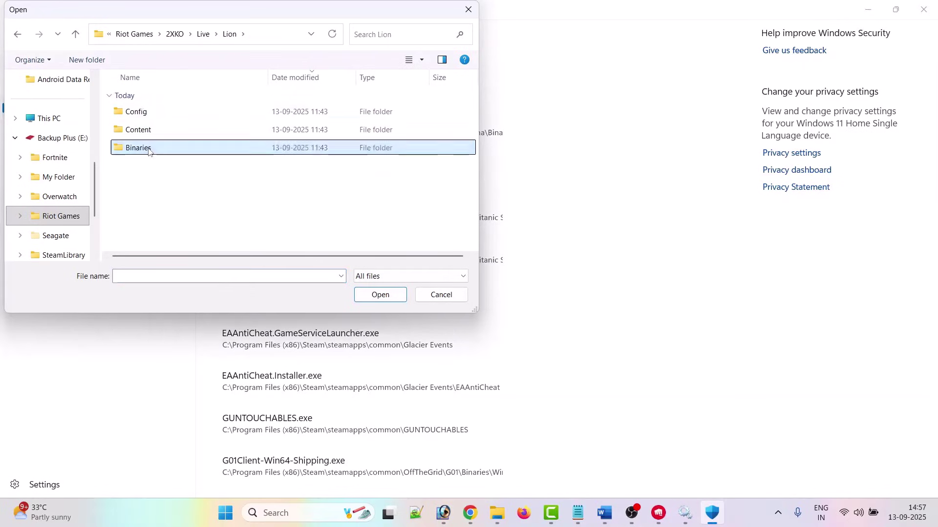
double_click(149, 113)
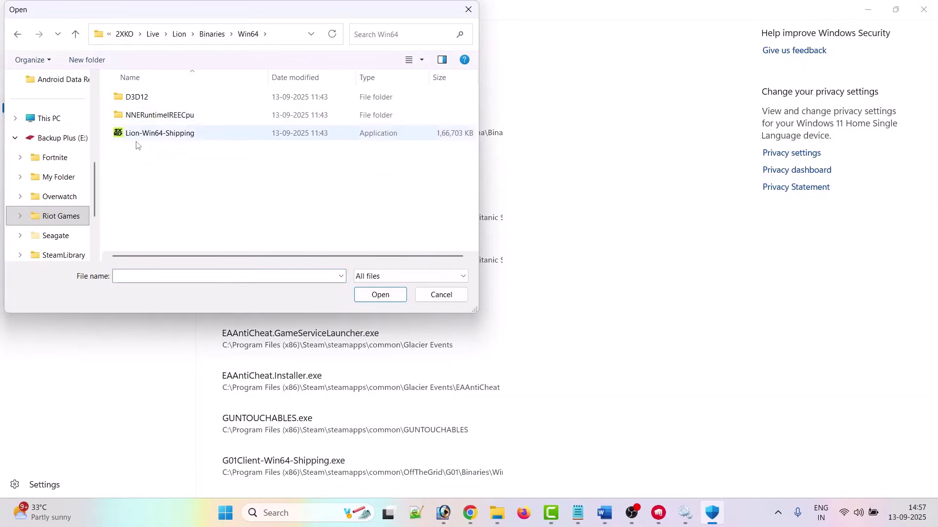
left_click(152, 137)
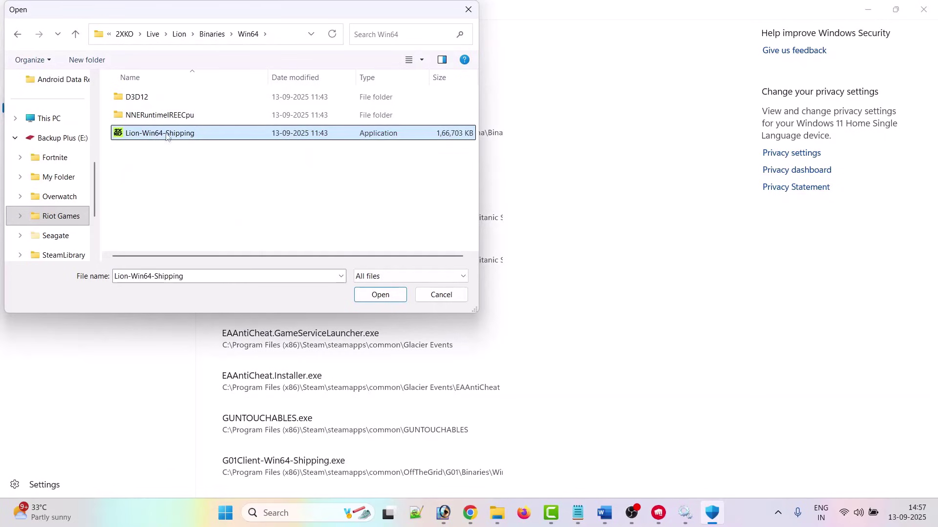
left_click(381, 296)
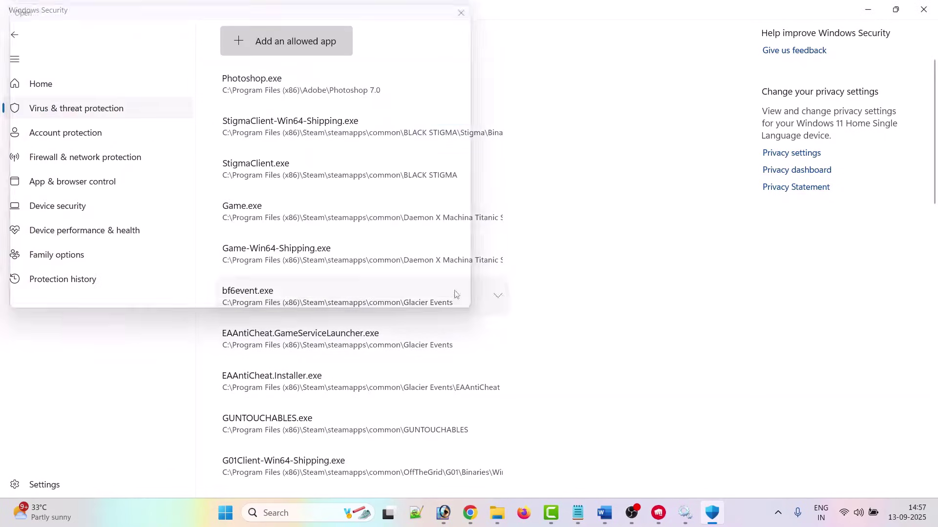
Go back to the Windows Security home, open the firewall's allowed apps list and unlock its settings for changes
left_click(12, 35)
left_click(13, 35)
left_click(15, 35)
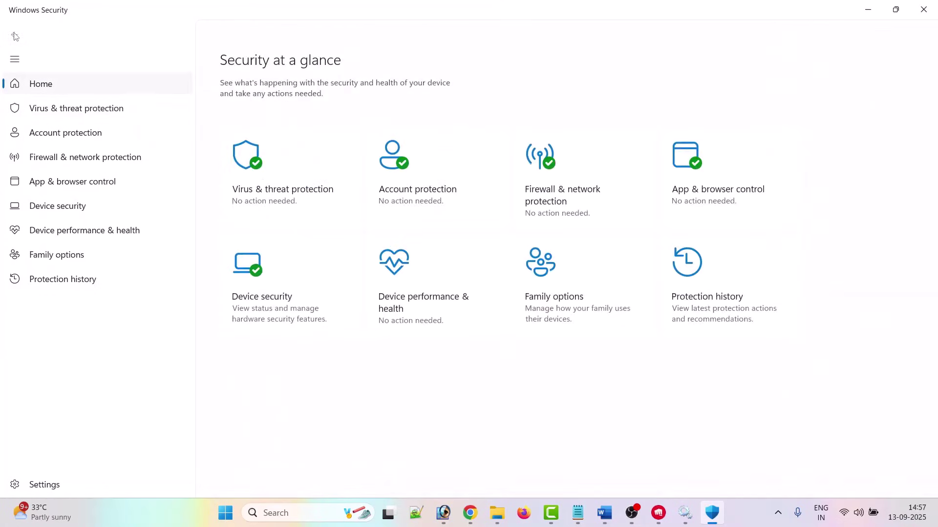
left_click(573, 193)
left_click(300, 312)
left_click(665, 158)
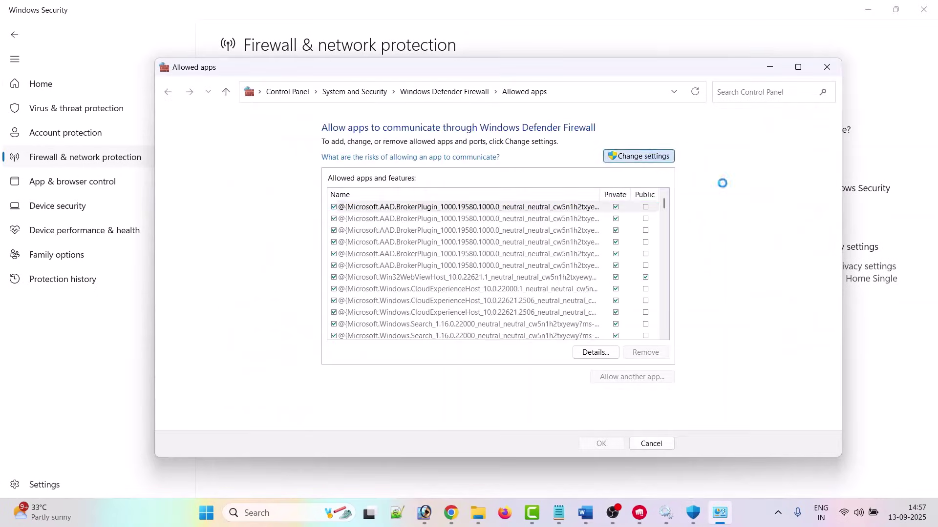
Add Lion.exe from E:\Riot Games\2XKO\Live to the firewall's allowed apps and enable private network access for it
left_click(623, 383)
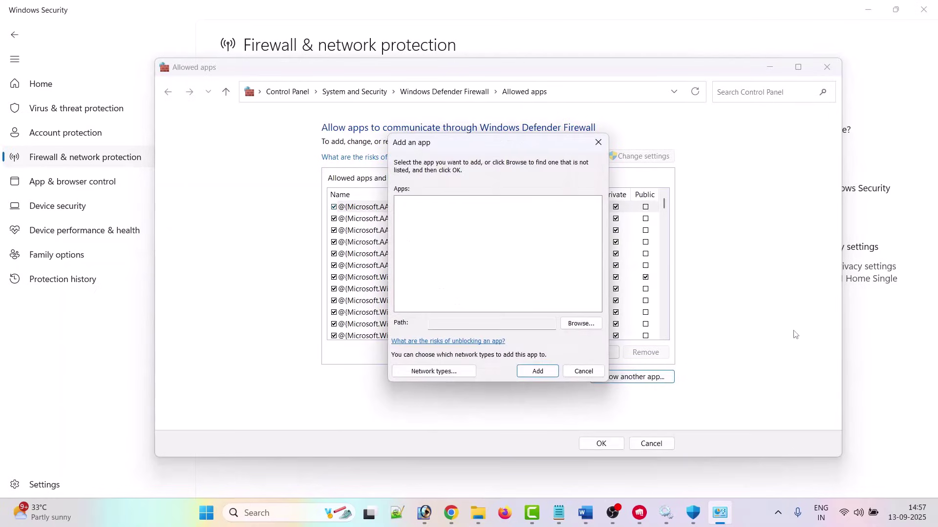
key("Return")
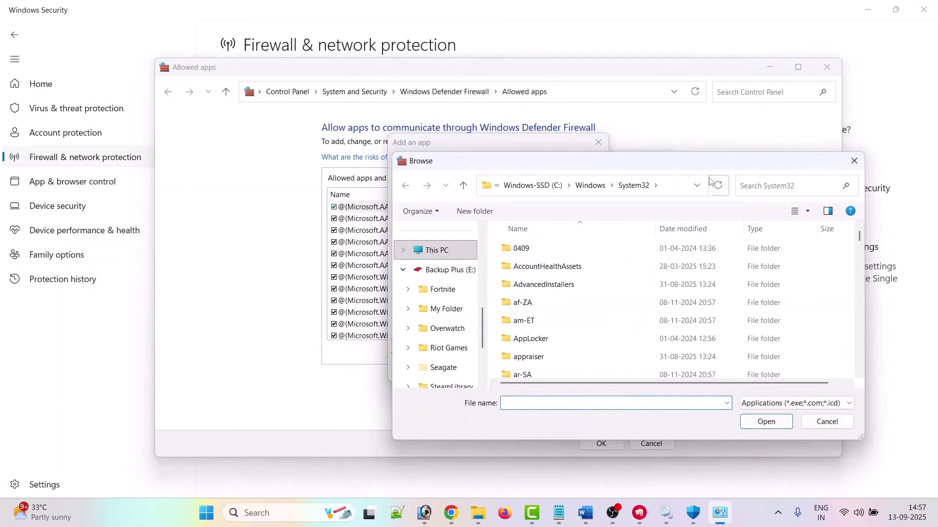
scroll(358, 284, "down", 1)
left_click(328, 287)
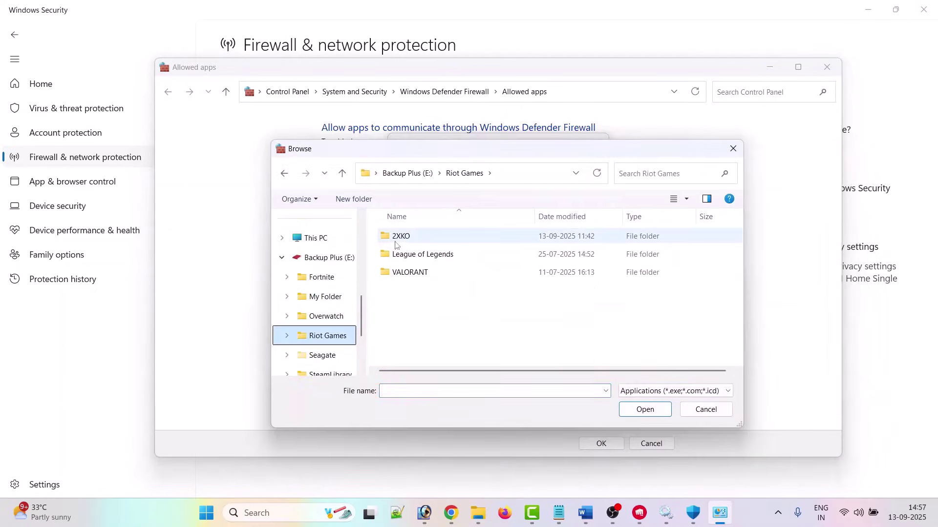
double_click(402, 236)
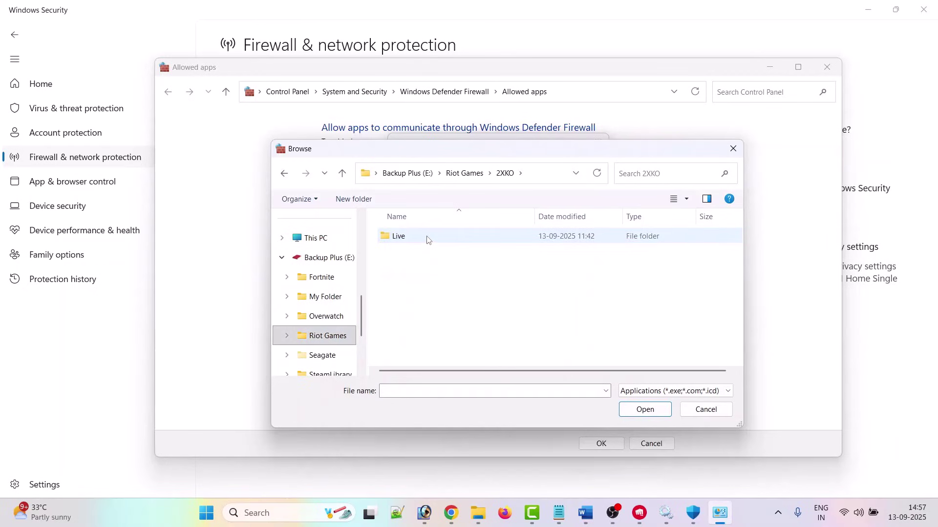
double_click(427, 238)
left_click(400, 291)
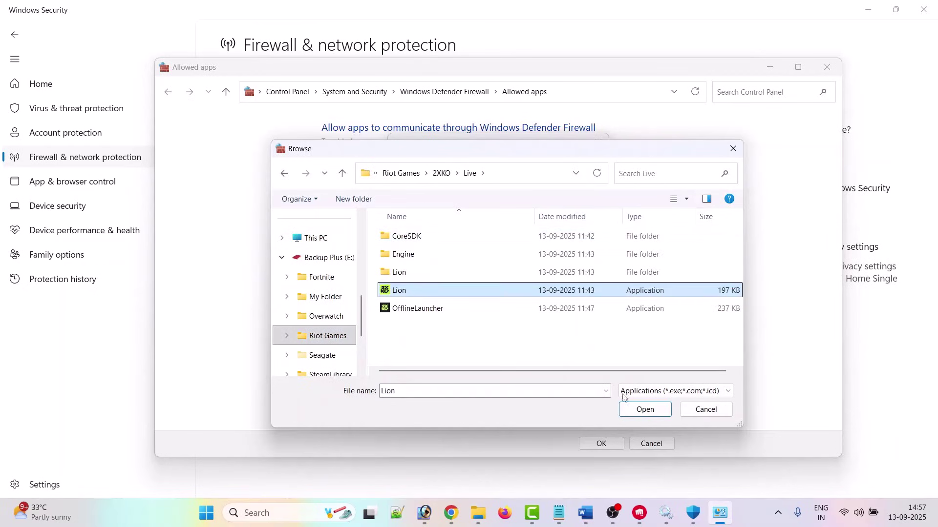
left_click(646, 411)
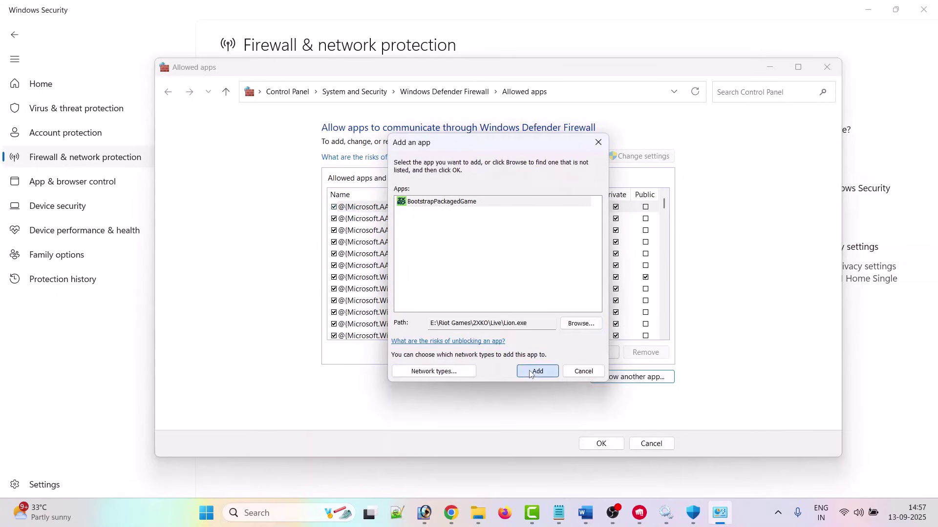
left_click(532, 372)
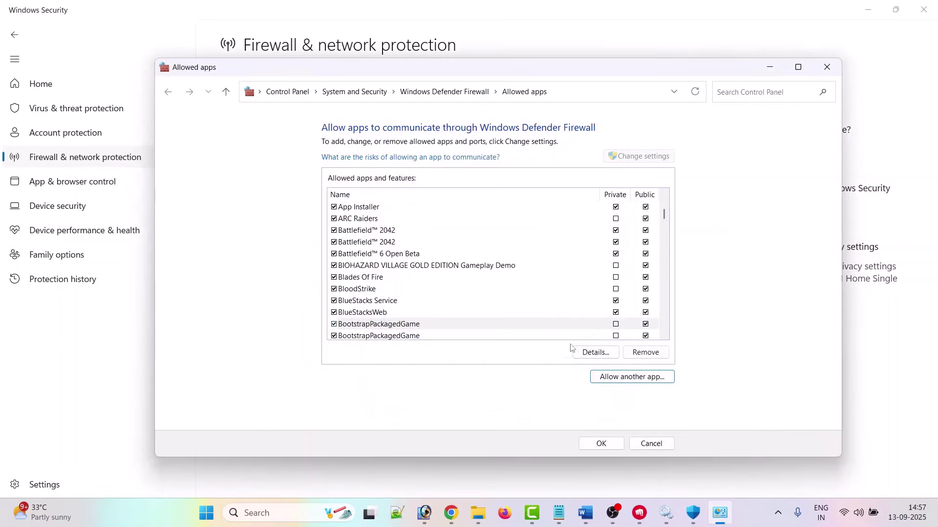
left_click(616, 289)
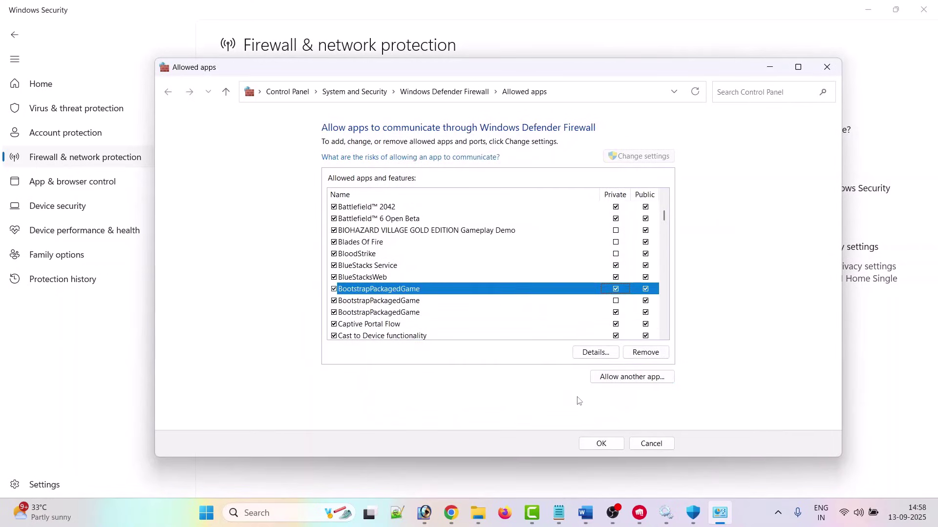
Add OfflineLauncher from the 2XKO Live folder to the firewall's allowed apps
left_click(635, 377)
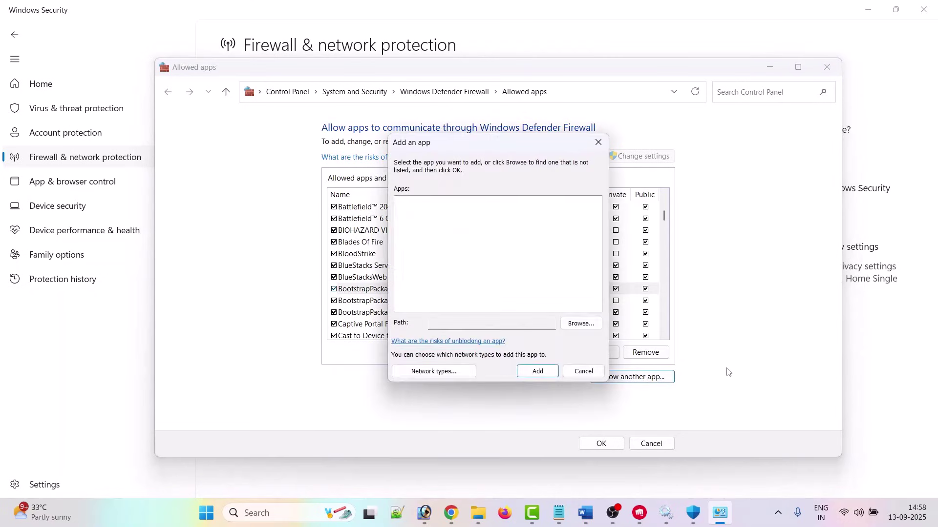
left_click(582, 325)
left_click(556, 322)
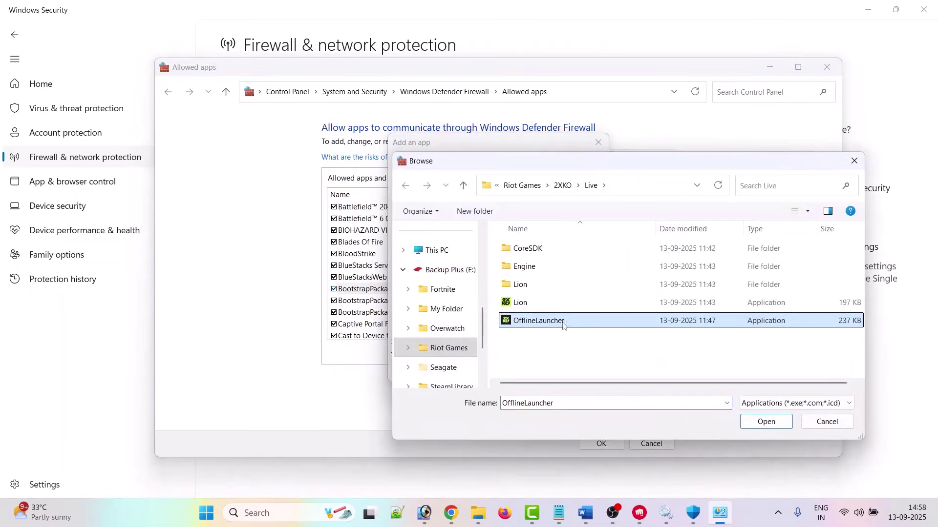
left_click(764, 422)
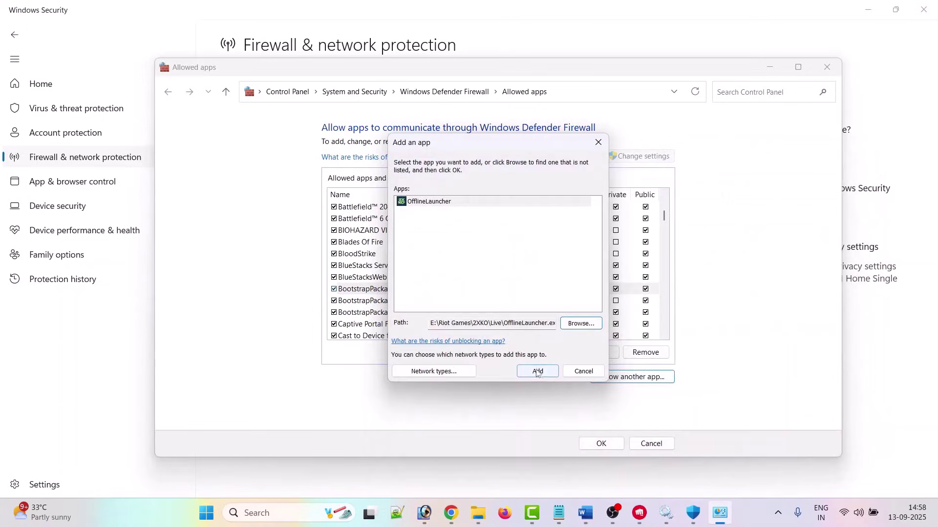
left_click(538, 372)
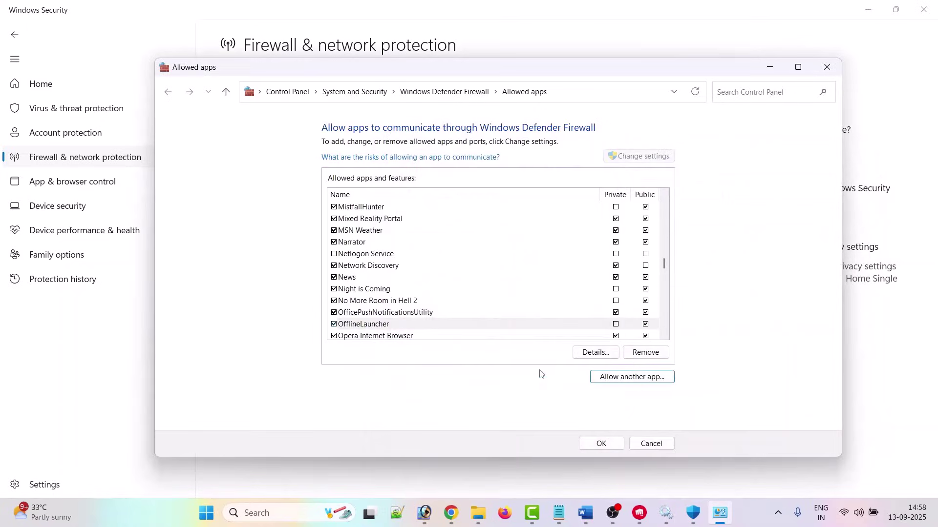
Enable private network access for OfflineLauncher and add Lion-Win64-Shipping from Live\Lion\Binaries\Win64 to the firewall's allowed apps
left_click(615, 324)
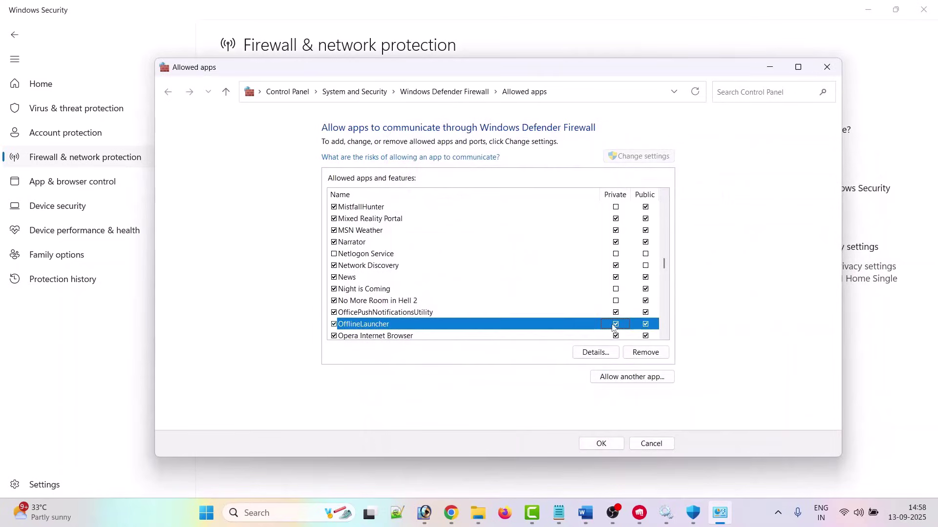
left_click(633, 378)
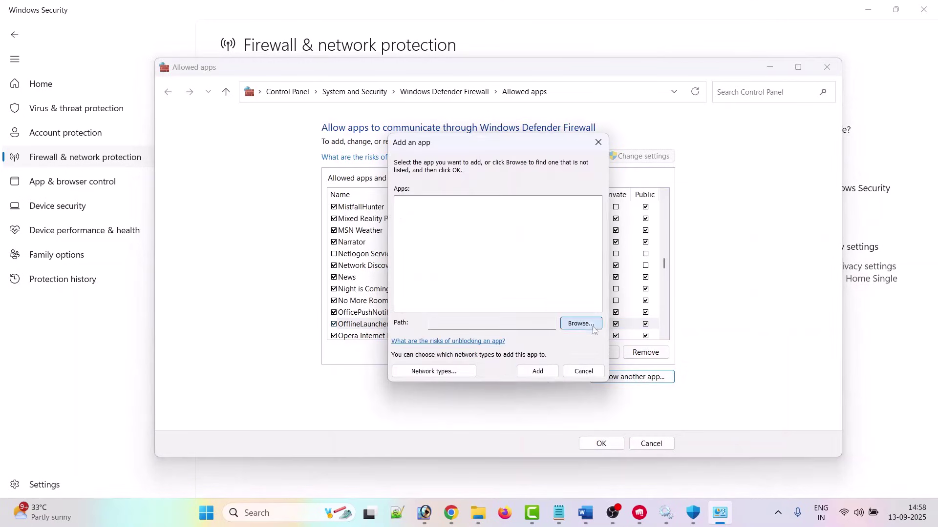
left_click(591, 324)
double_click(541, 278)
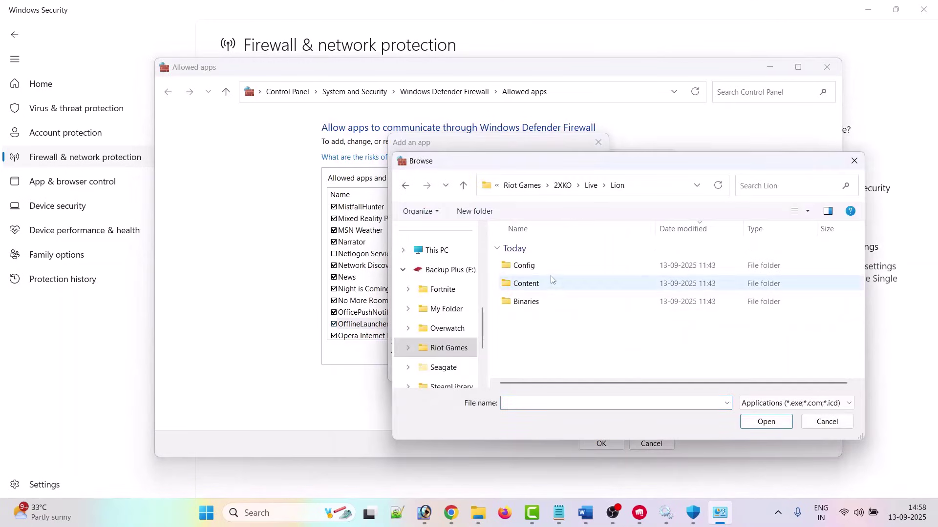
double_click(534, 301)
left_click(540, 268)
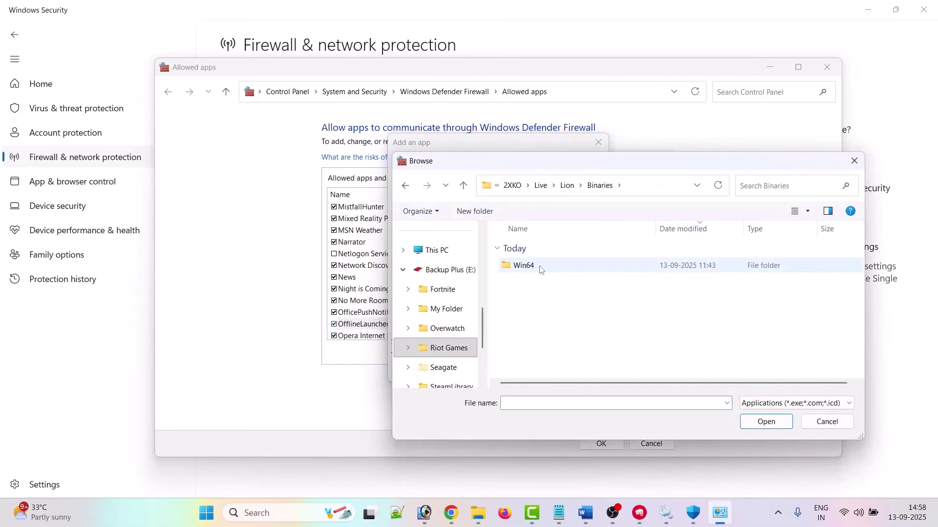
double_click(540, 268)
left_click(541, 285)
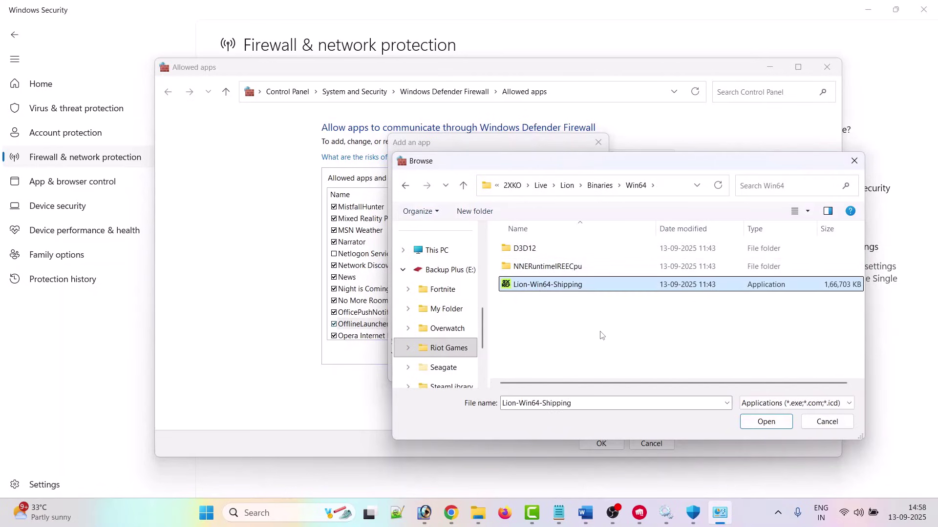
left_click(765, 423)
left_click(538, 372)
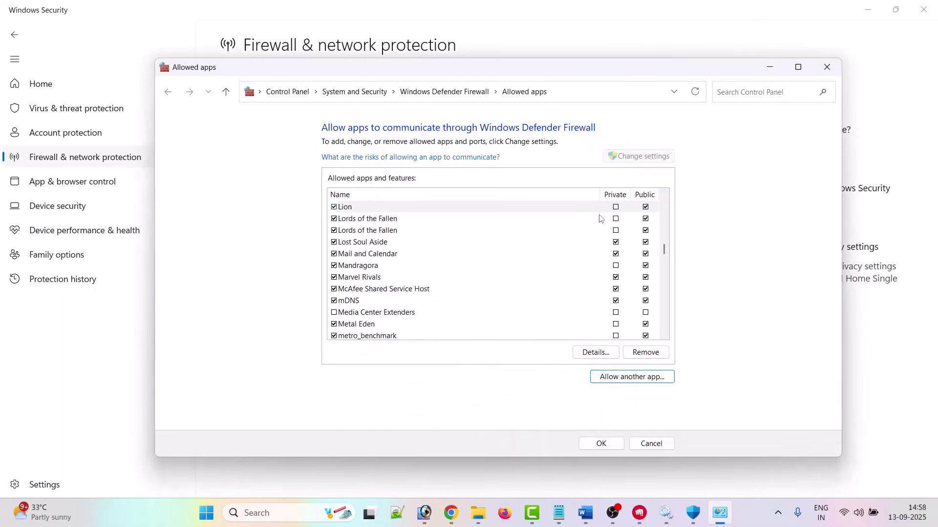
Enable private network access for the newly added Lion entry and save the firewall's allowed apps changes
left_click(616, 207)
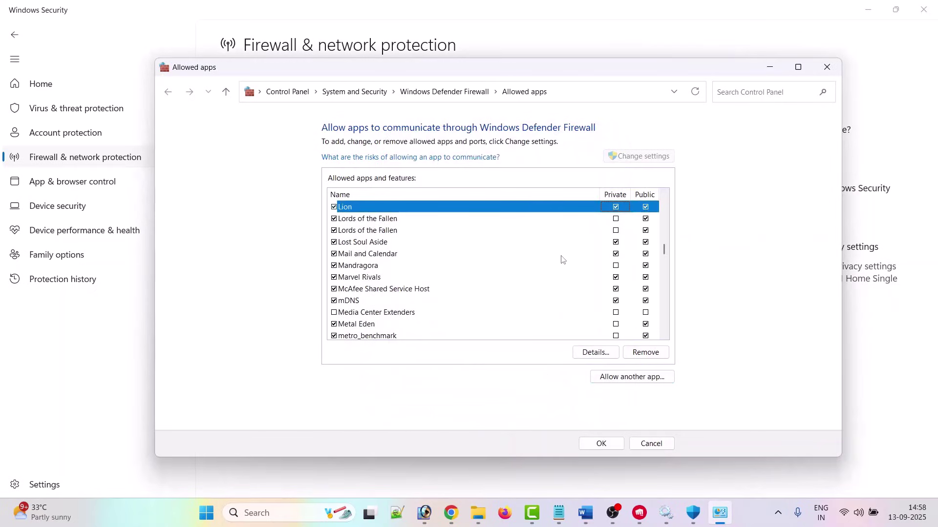
left_click(602, 443)
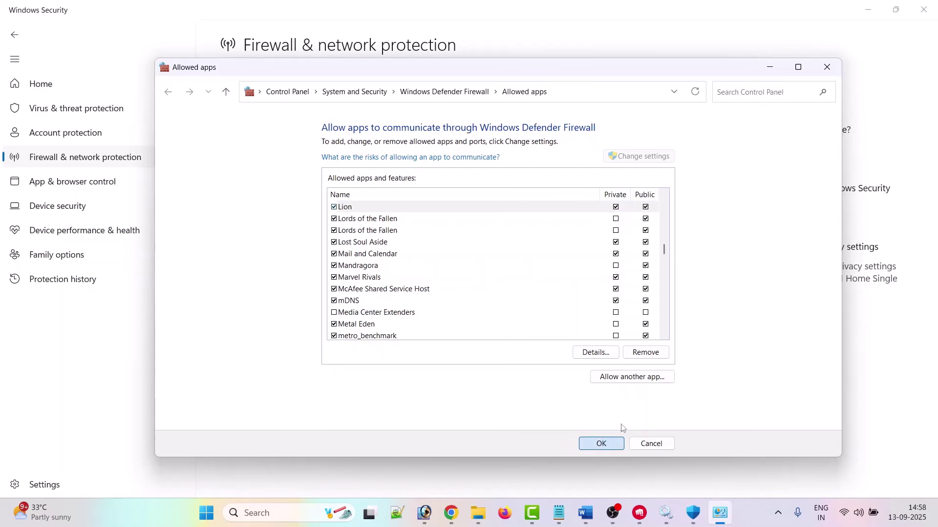
Switch to the Word document of fixes, read Fix 8 about antivirus and continue to Fix 9 about updating the graphics card driver
key("alt+Tab")
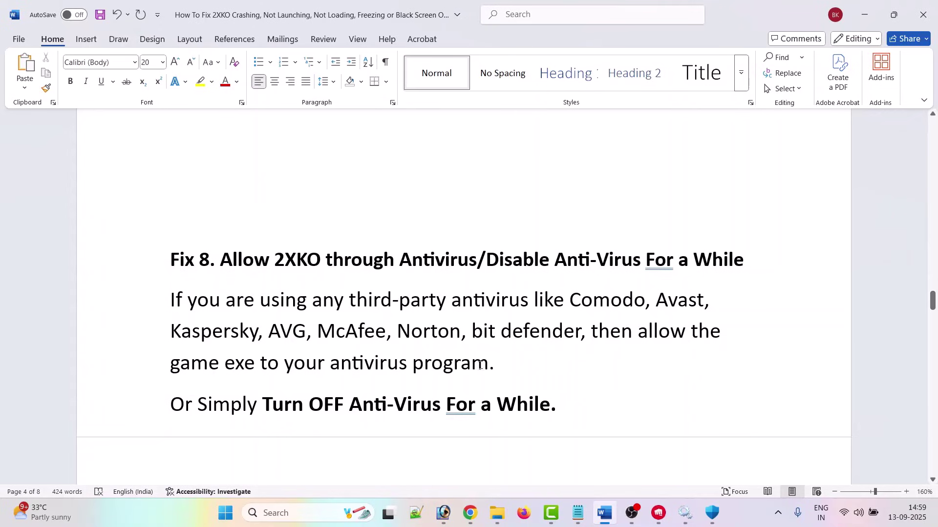
scroll(570, 364, "down", 1)
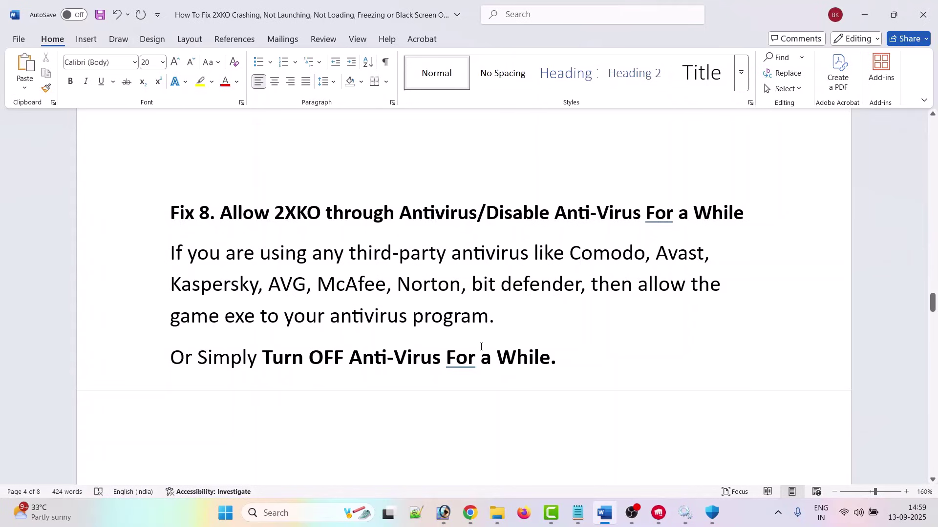
scroll(638, 356, "down", 8)
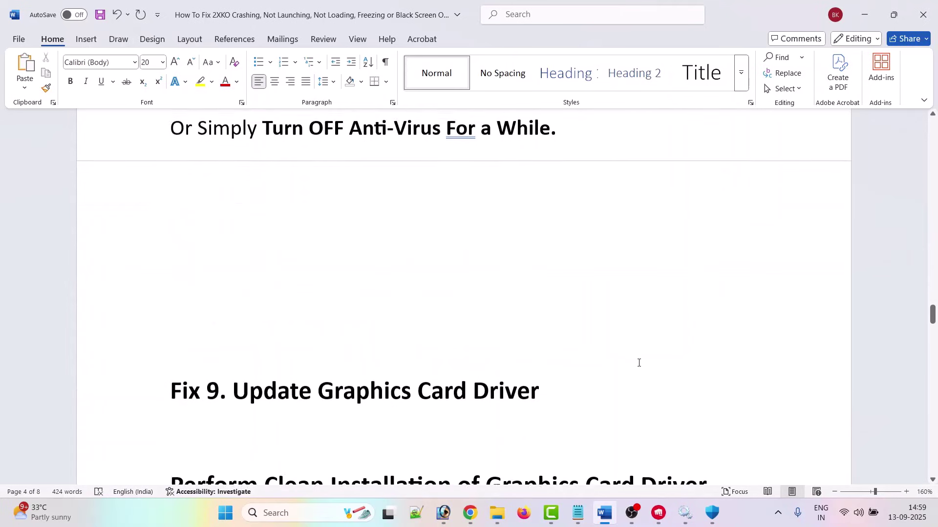
scroll(644, 369, "down", 1)
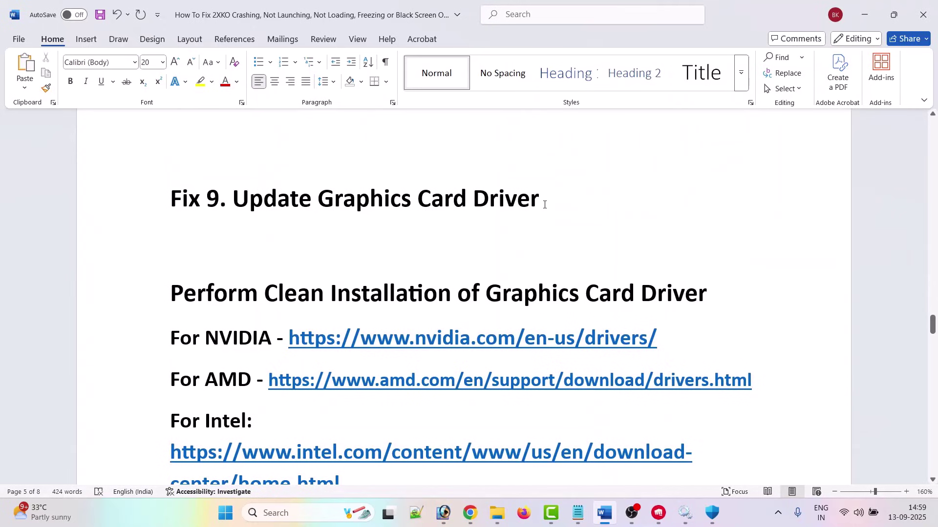
scroll(414, 235, "down", 1)
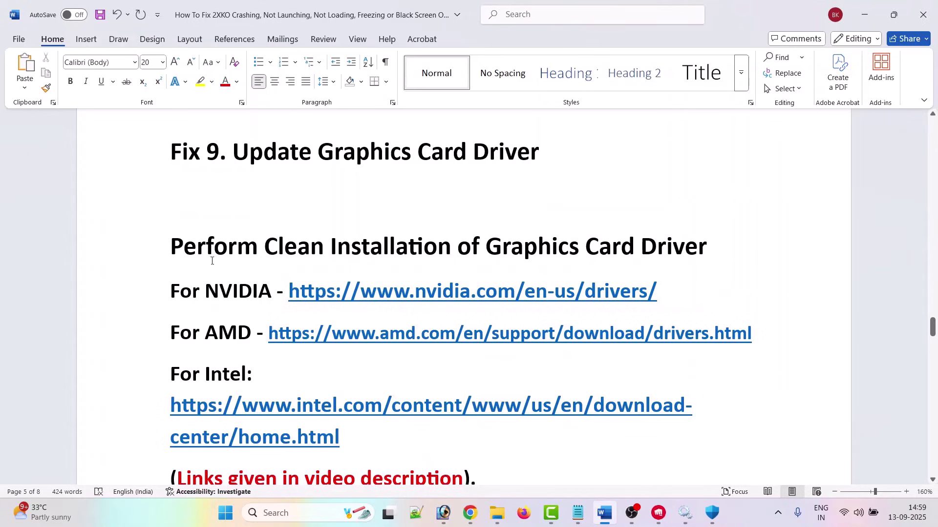
Review Fix 9's clean driver installation section, highlighting its heading, the AMD and Intel labels and the note about the links
left_click_drag(174, 248, 718, 246)
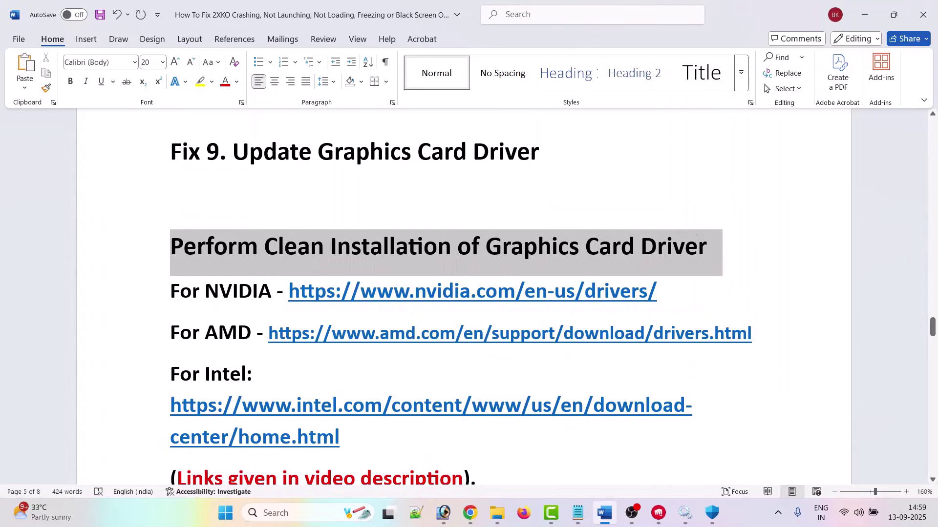
left_click(504, 244)
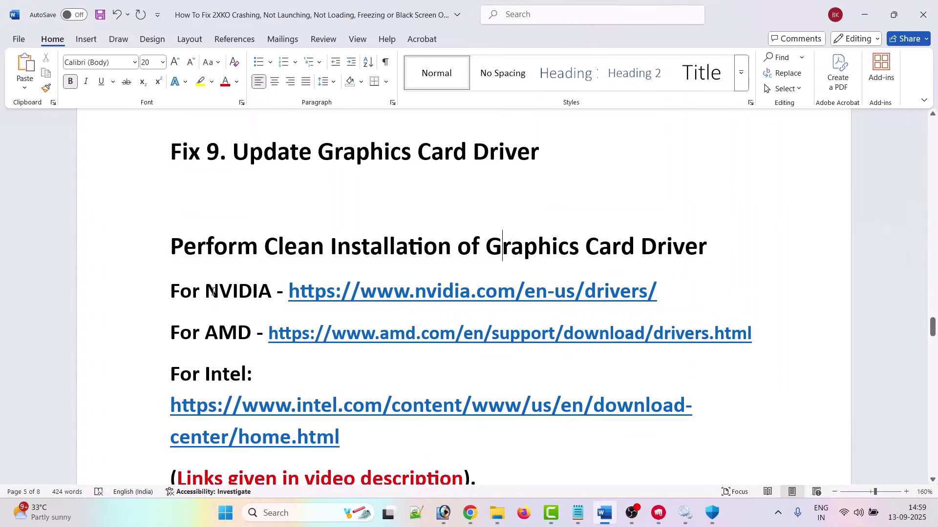
scroll(213, 289, "down", 1)
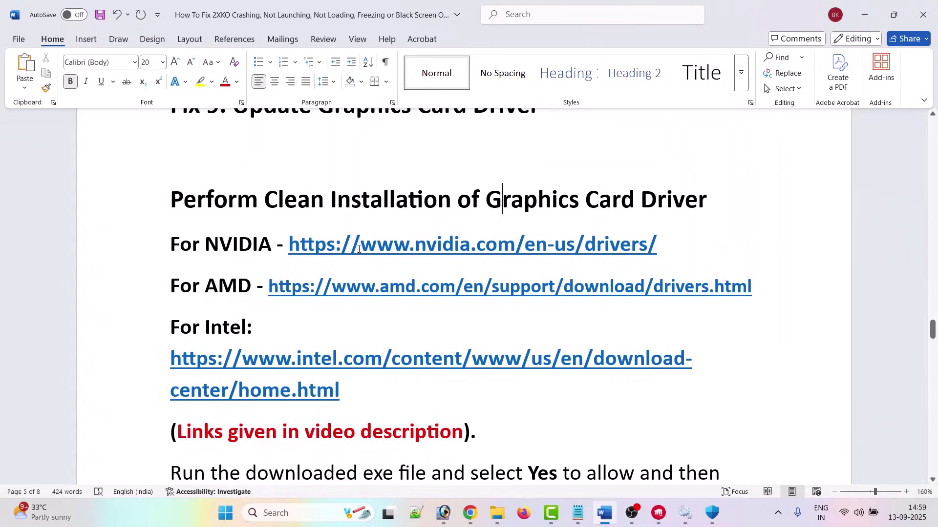
left_click_drag(250, 287, 204, 288)
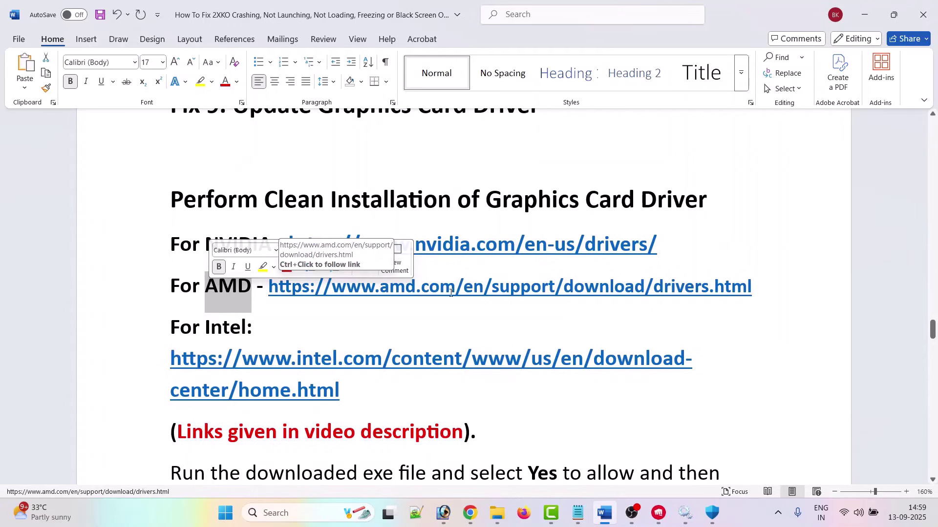
left_click(340, 326)
scroll(240, 300, "down", 1)
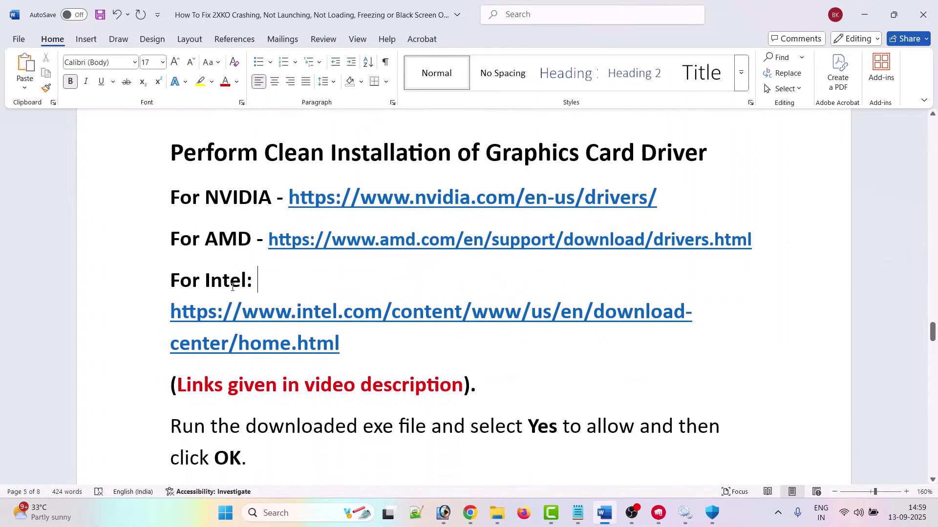
left_click_drag(247, 287, 205, 288)
left_click(331, 274)
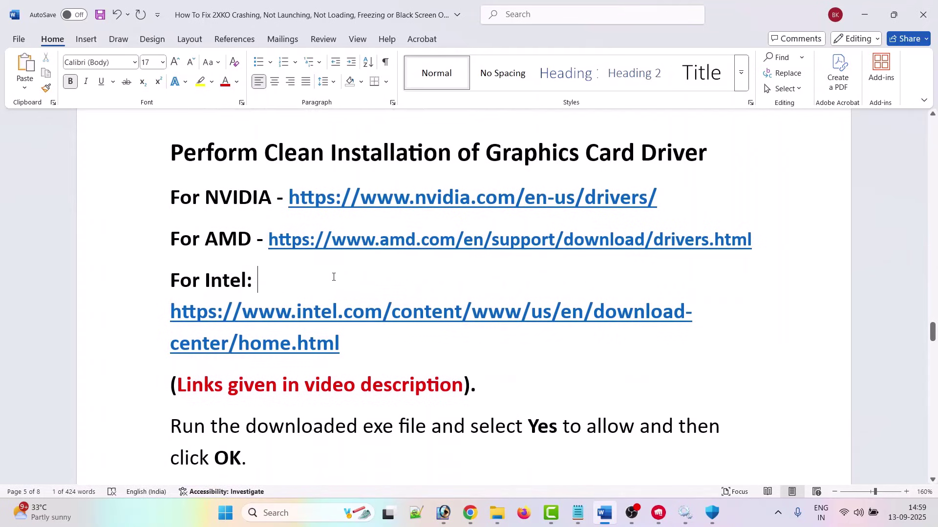
left_click_drag(178, 386, 418, 388)
left_click(594, 402)
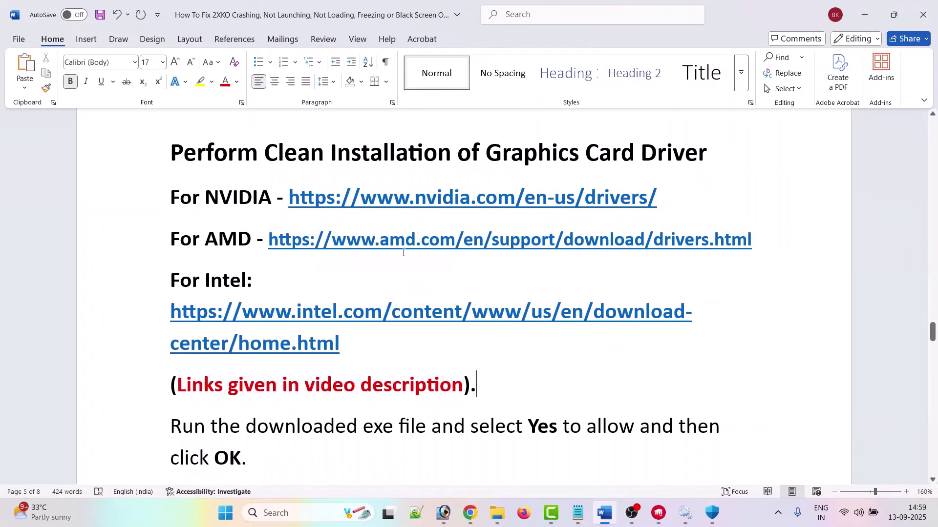
Open the NVIDIA drivers page in Chrome and run the manual driver search for GeForce RTX 3050, Windows 11, English (US)
left_click_drag(676, 204, 288, 200)
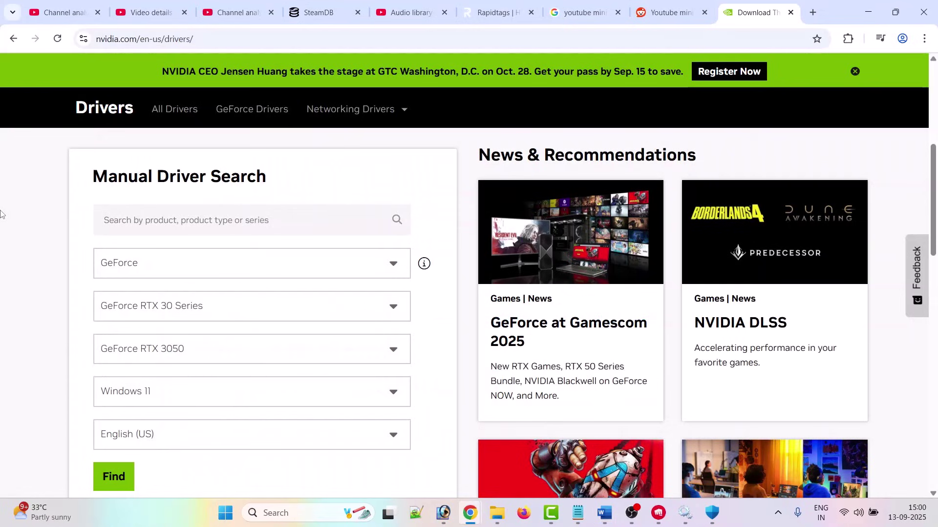
scroll(1, 214, "down", 1)
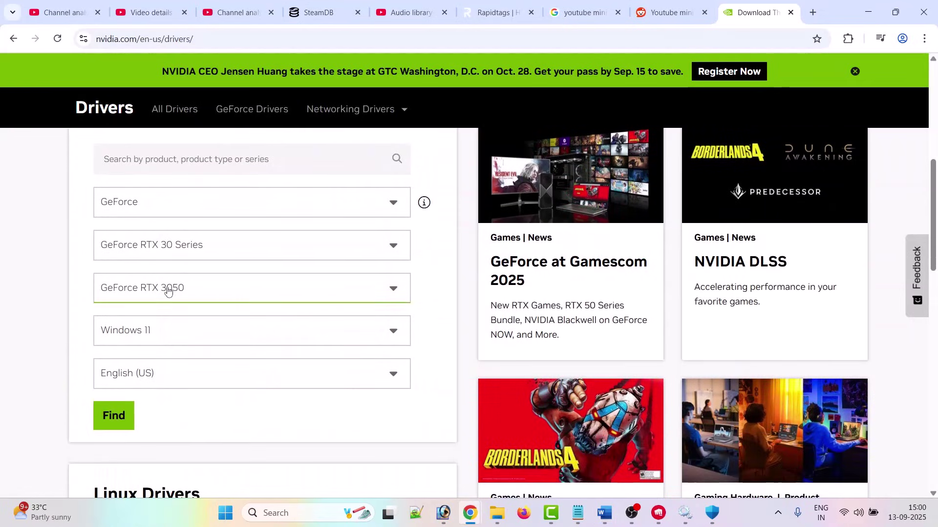
left_click(117, 416)
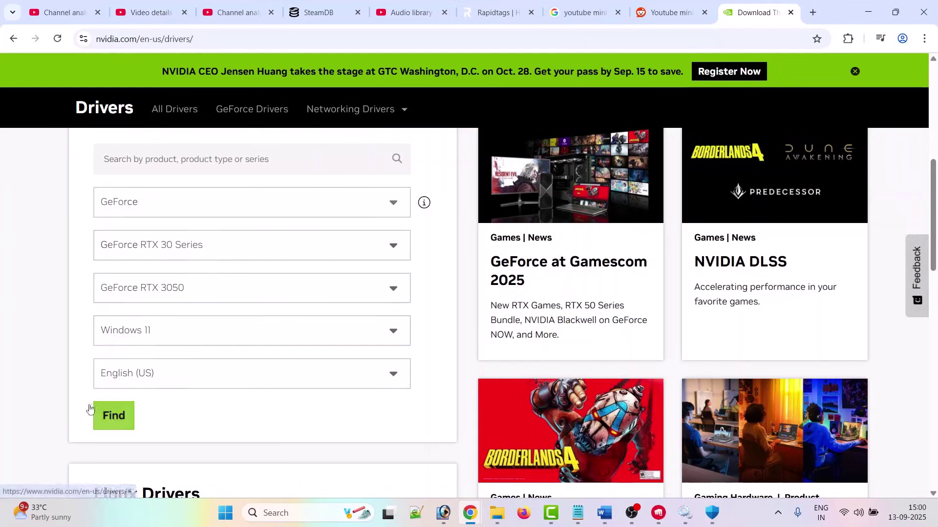